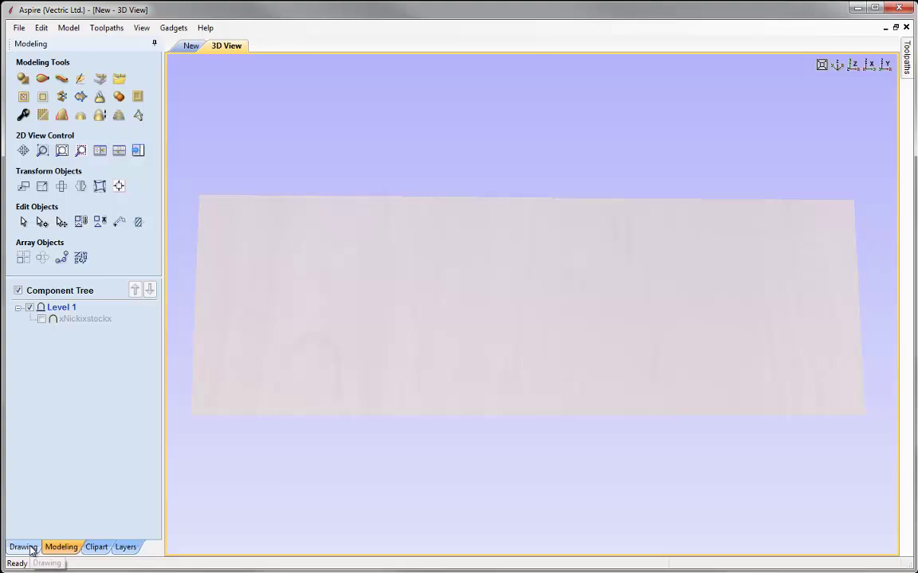
# Start a vector texture in the 2D view with a 0 degree angle and 0.1 inch maximum line spacing
pyautogui.click(191, 46)
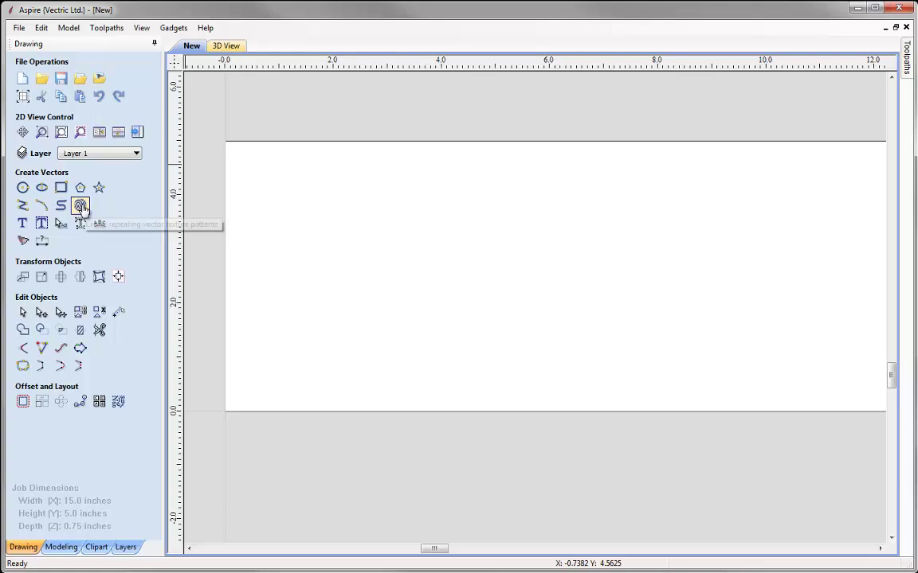
pyautogui.click(80, 207)
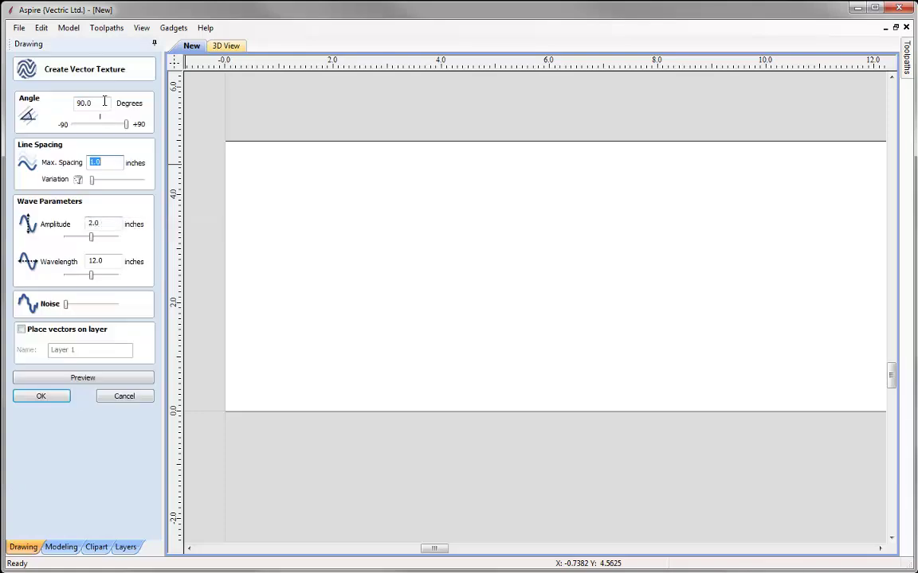
pyautogui.moveTo(108, 103); pyautogui.dragTo(51, 106)
pyautogui.write('0')
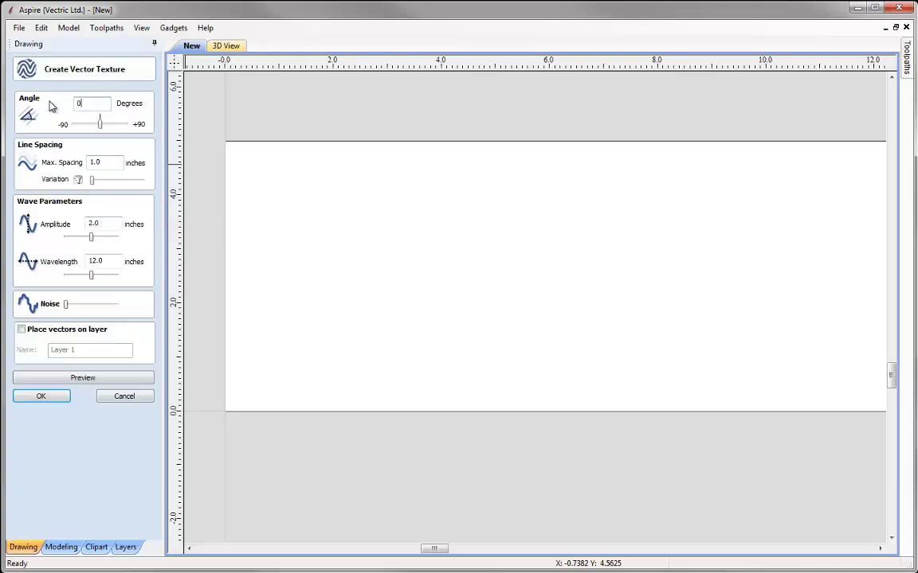
pyautogui.moveTo(90, 162); pyautogui.dragTo(138, 176)
pyautogui.write('0.1')
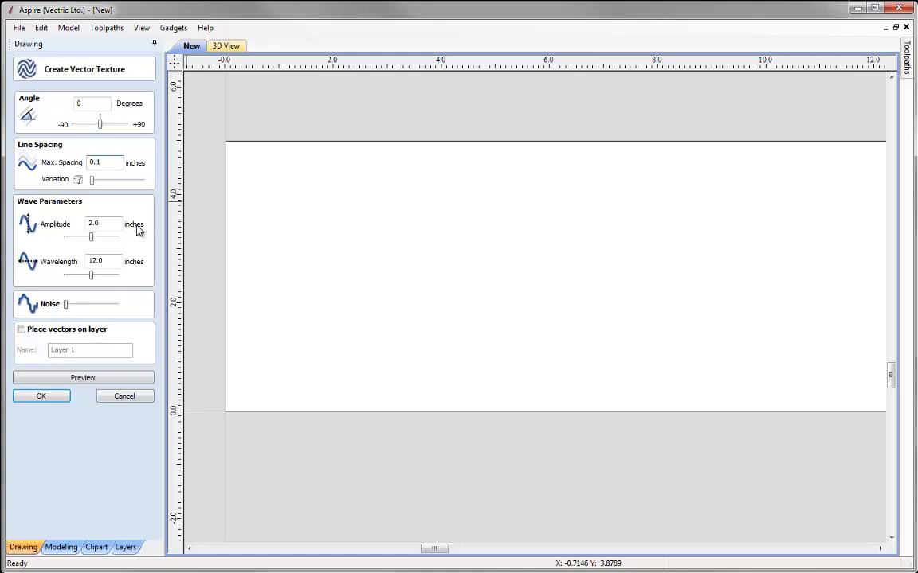
# Set the wave amplitude to 0.05 inches and wavelength to 14 inches, raise the noise past halfway, and preview the texture
pyautogui.moveTo(109, 225); pyautogui.dragTo(26, 231)
pyautogui.moveTo(117, 261); pyautogui.dragTo(68, 266)
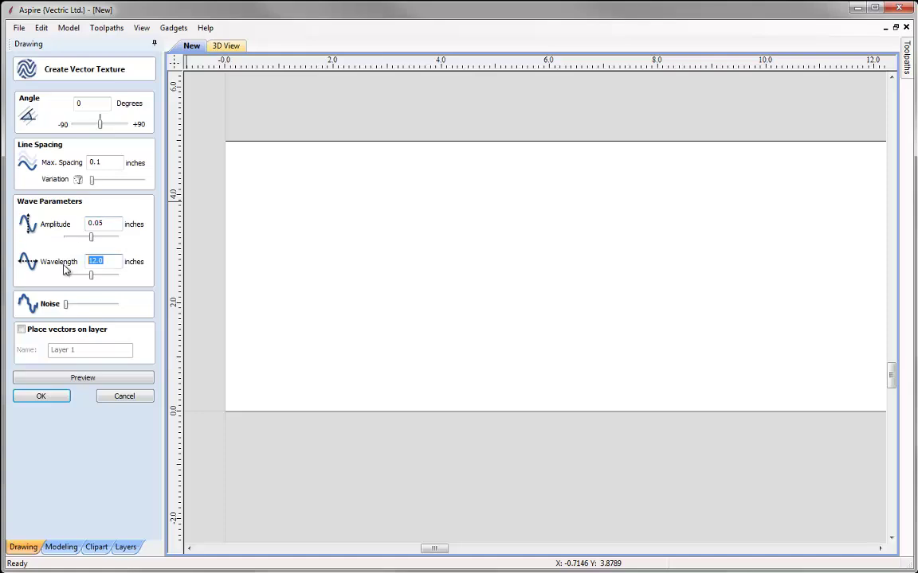
pyautogui.write('14')
pyautogui.click(100, 306)
pyautogui.click(83, 378)
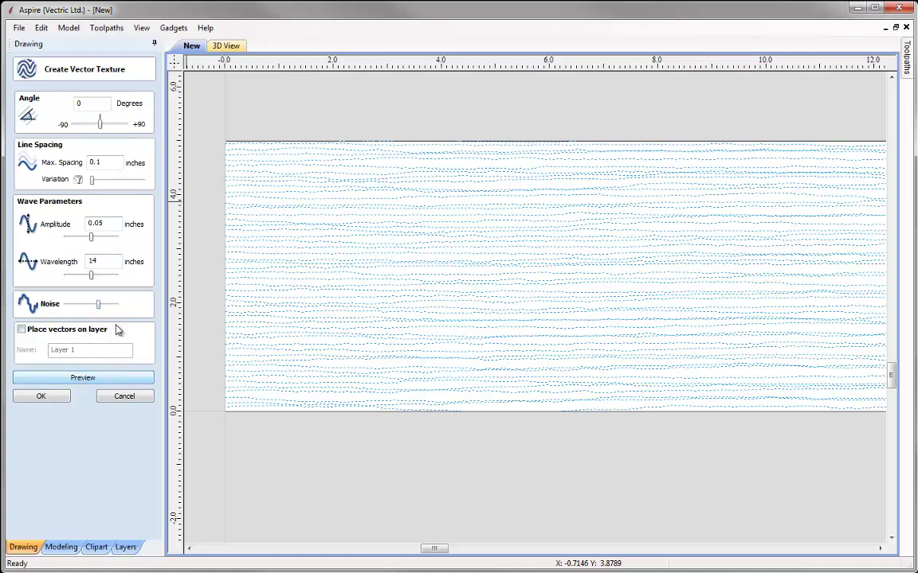
# Raise the line spacing variation to just under halfway, regenerate the preview several times, and create the texture vectors
pyautogui.click(119, 183)
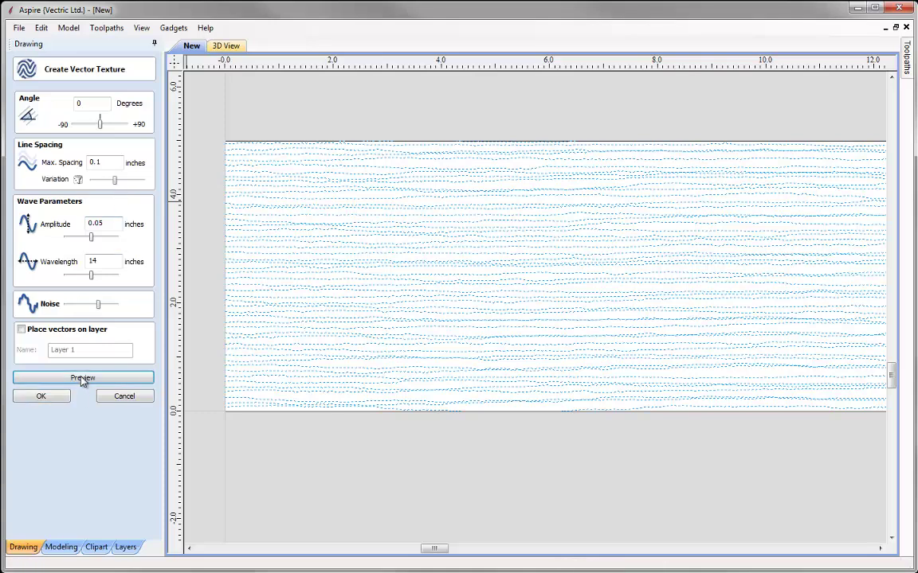
pyautogui.click(83, 378)
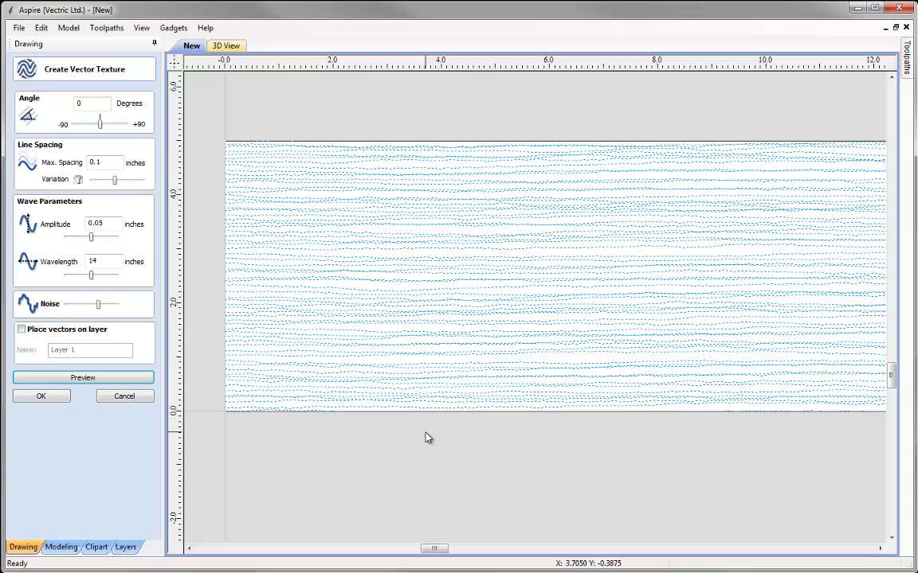
pyautogui.press('F6')
pyautogui.click(83, 378)
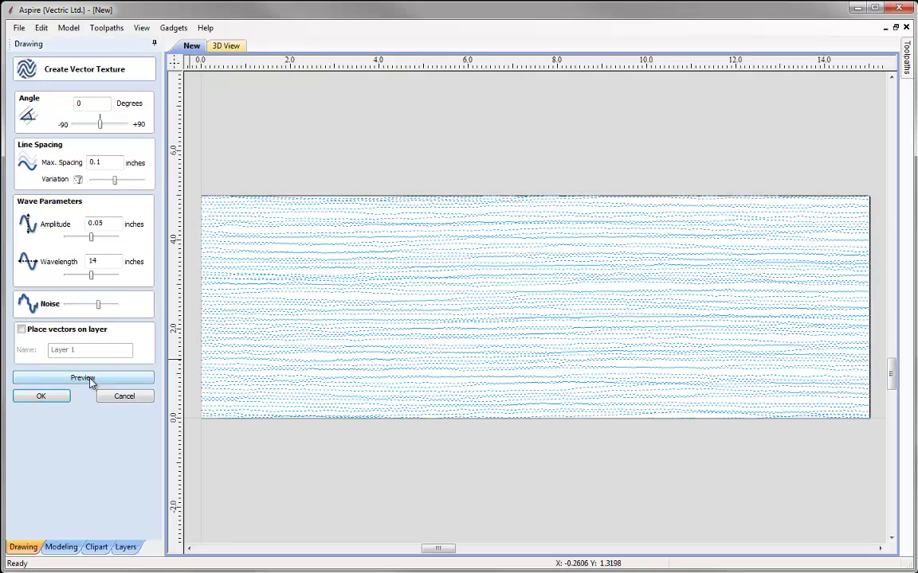
pyautogui.click(83, 378)
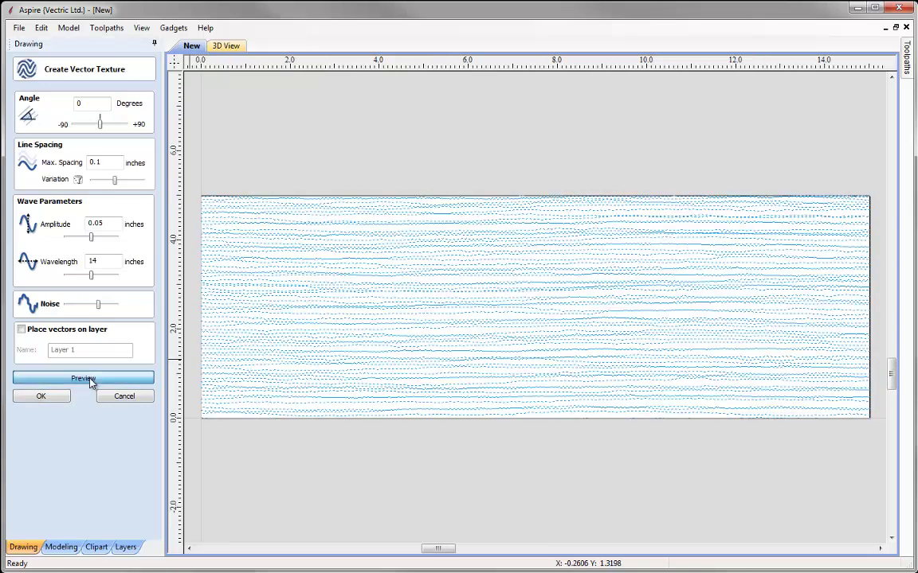
pyautogui.click(90, 380)
pyautogui.scroll(2, 473, 373)
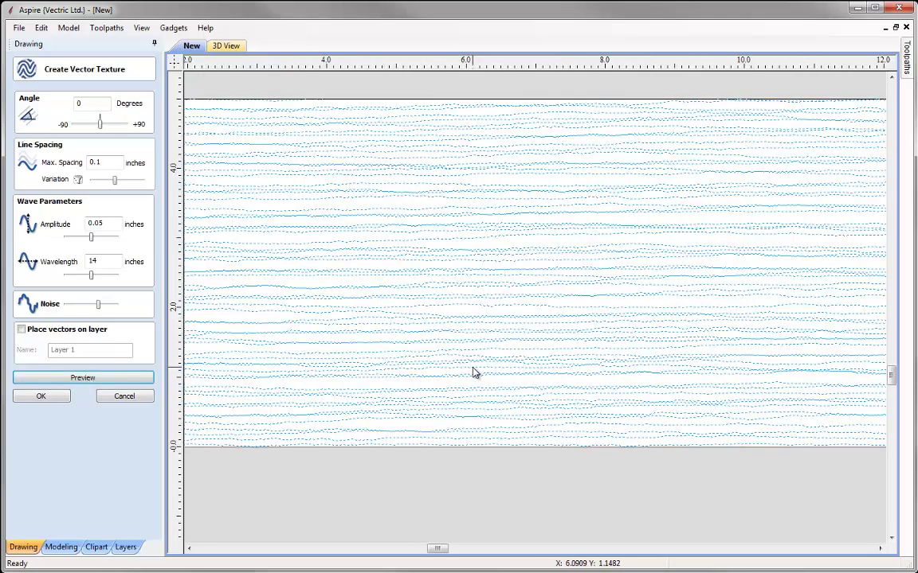
pyautogui.scroll(-2, 473, 372)
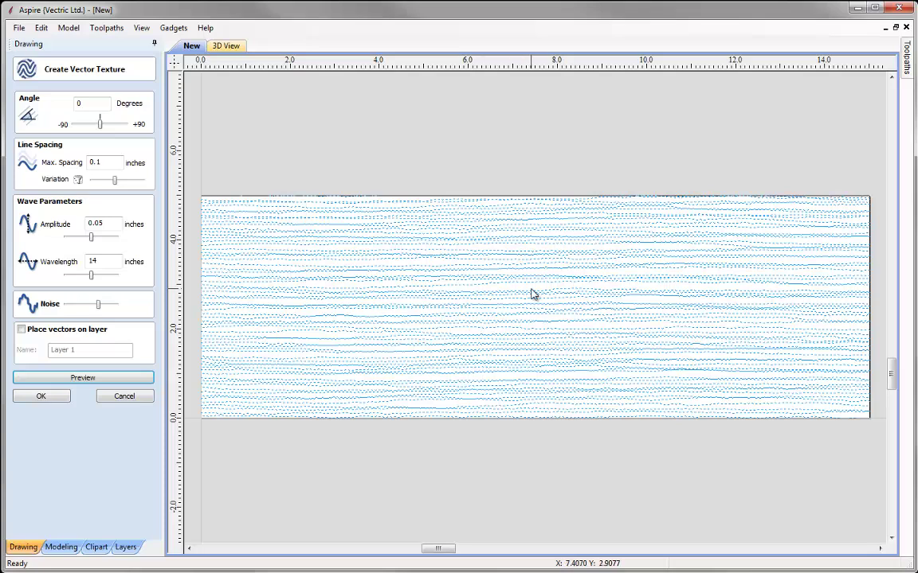
pyautogui.click(36, 397)
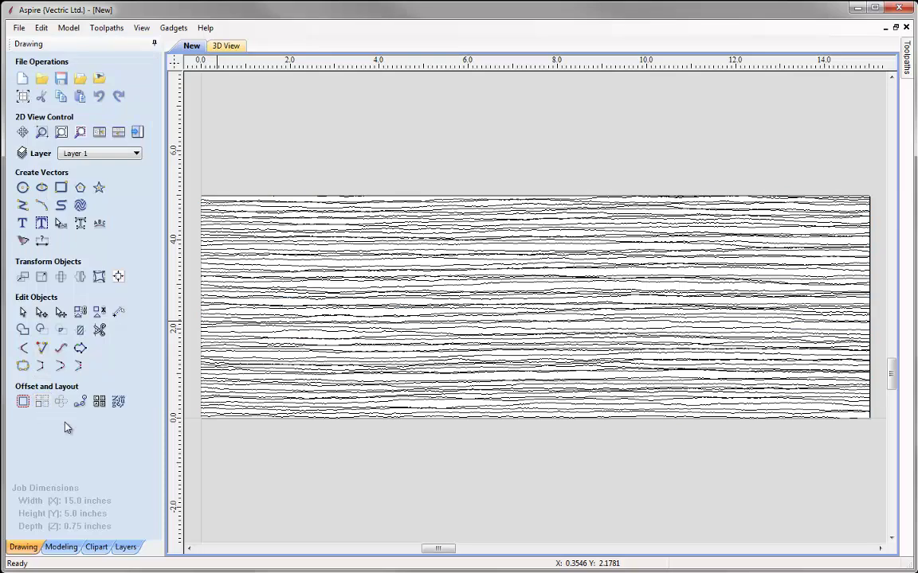
# Select the texture vectors and start a 2D profile toolpath with a cut depth of 0.2 inches
pyautogui.click(137, 133)
pyautogui.click(414, 303)
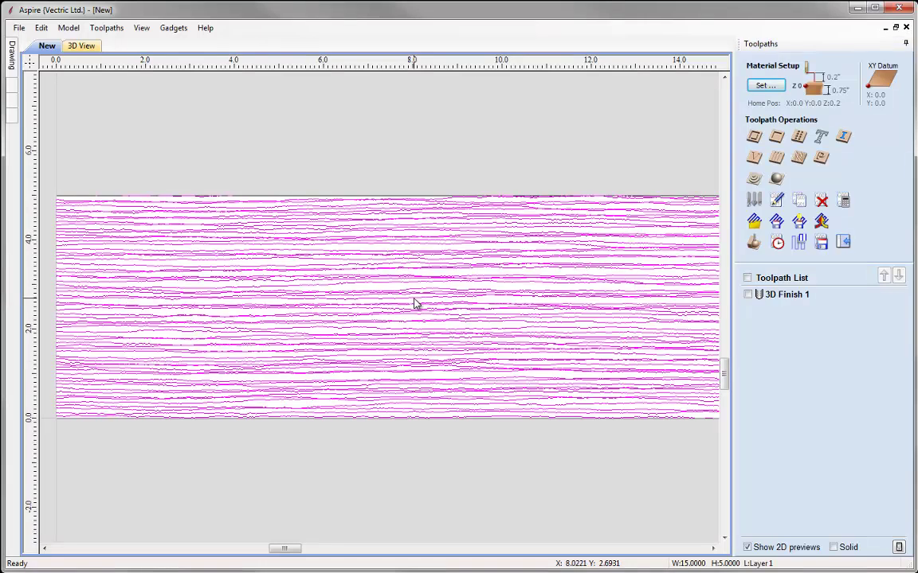
pyautogui.click(752, 137)
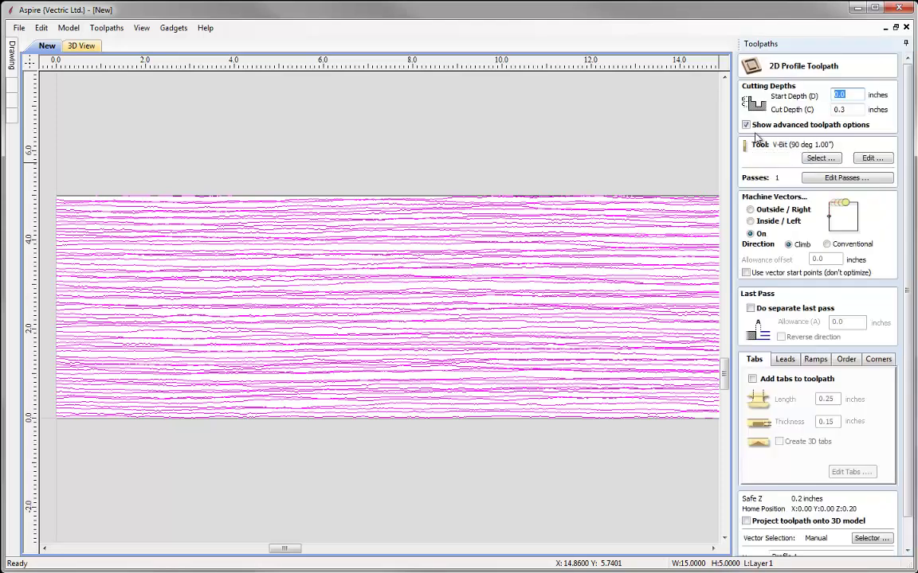
pyautogui.press('Tab')
pyautogui.write('0.2')
# Assign the Ball Nose (0.25 inch) tool, name the toolpath "Profile Ballnose", and calculate it
pyautogui.click(821, 157)
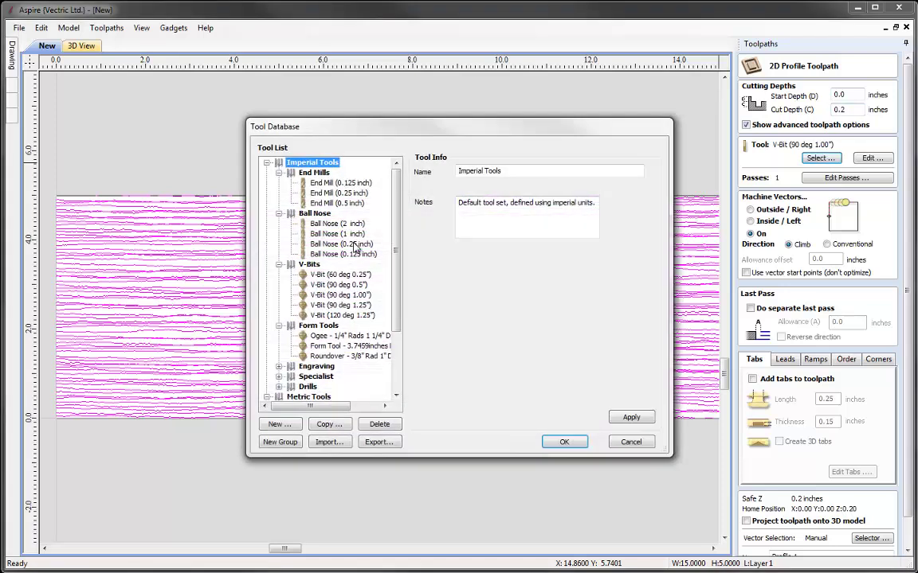
pyautogui.click(342, 243)
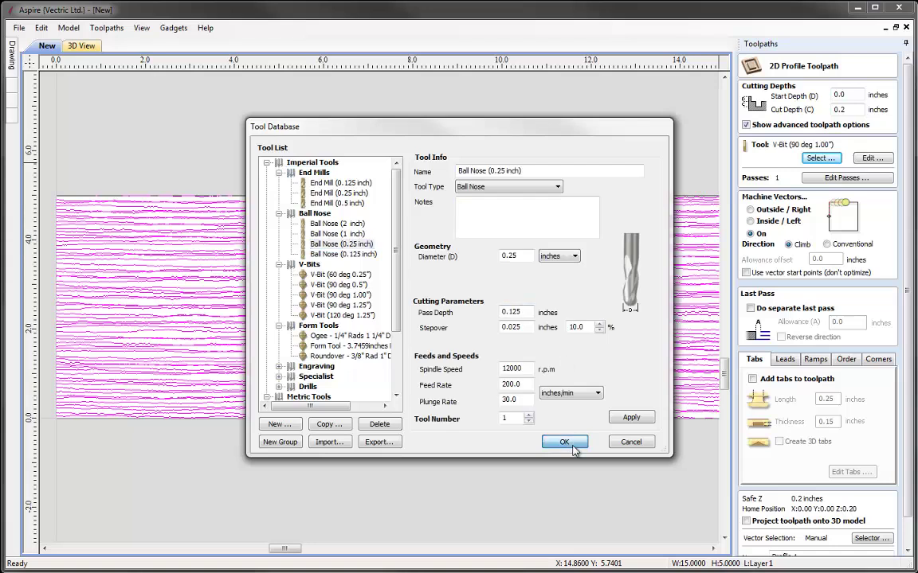
pyautogui.click(564, 442)
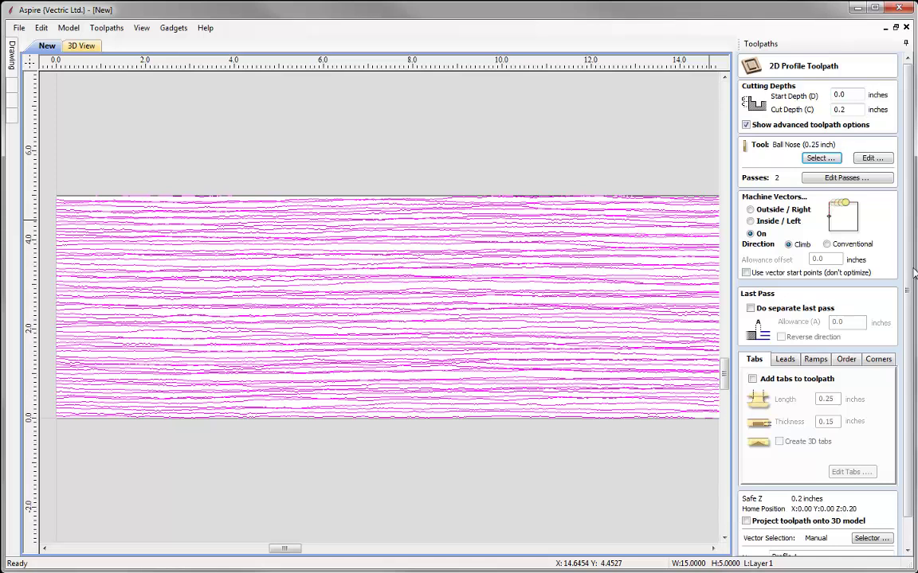
pyautogui.scroll(-2, 912, 273)
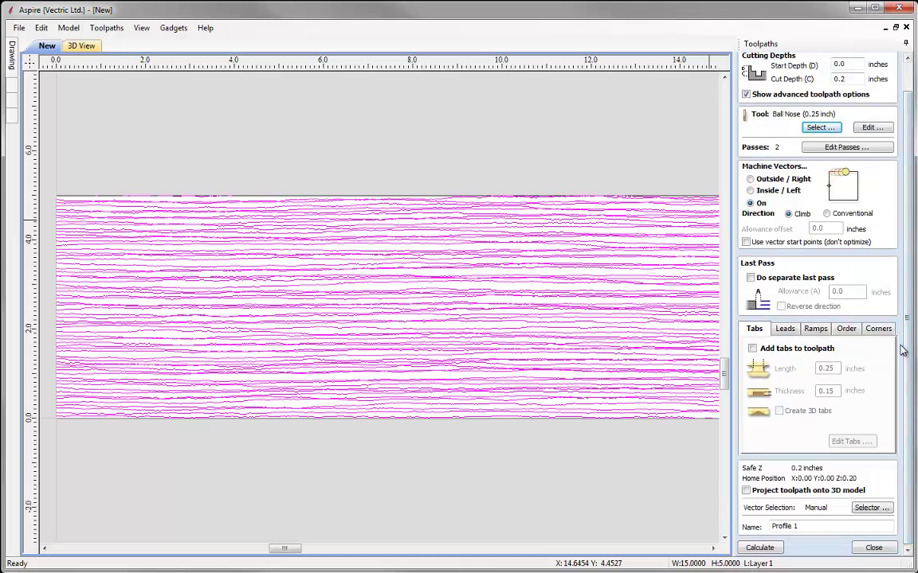
pyautogui.click(803, 525)
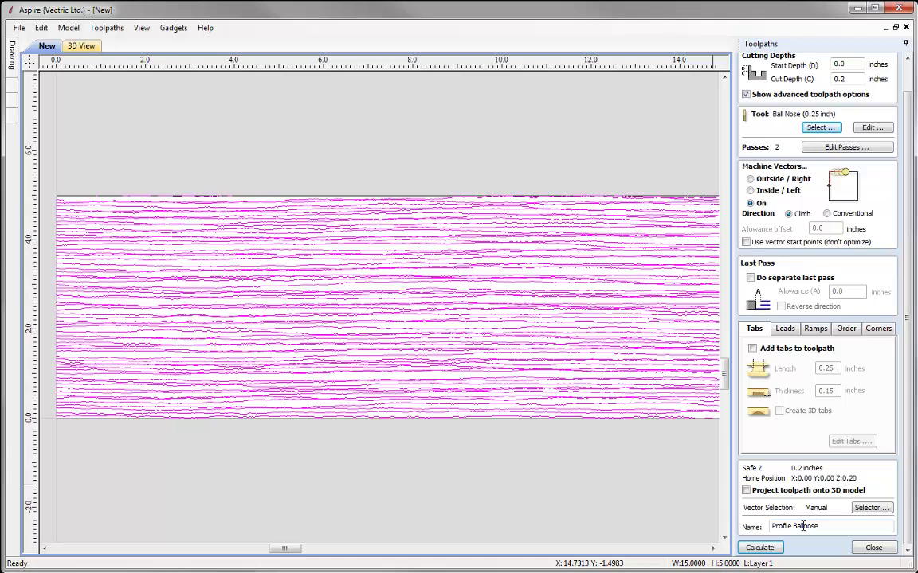
pyautogui.press('Return')
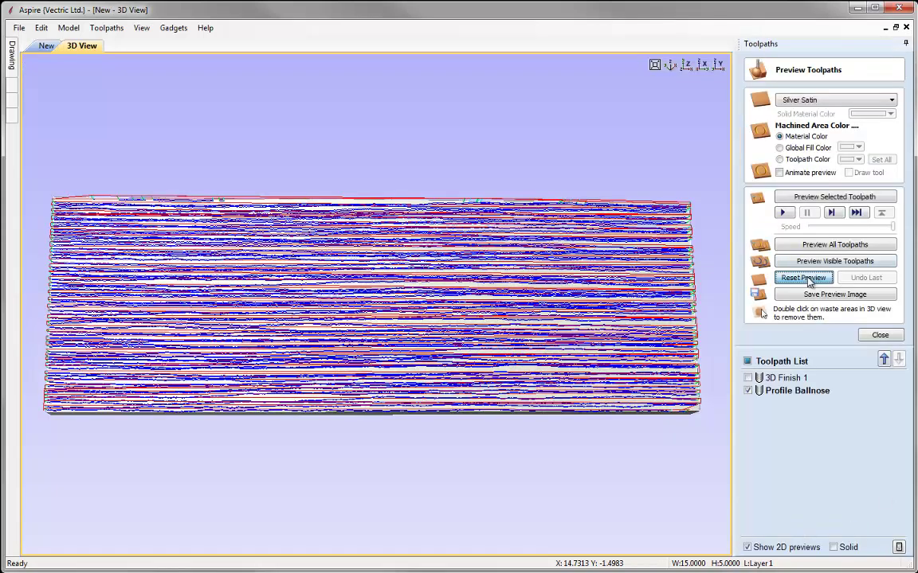
# Simulate the Profile Ballnose toolpath, inspect the carved surface up close, and check the estimated machining times
pyautogui.click(834, 199)
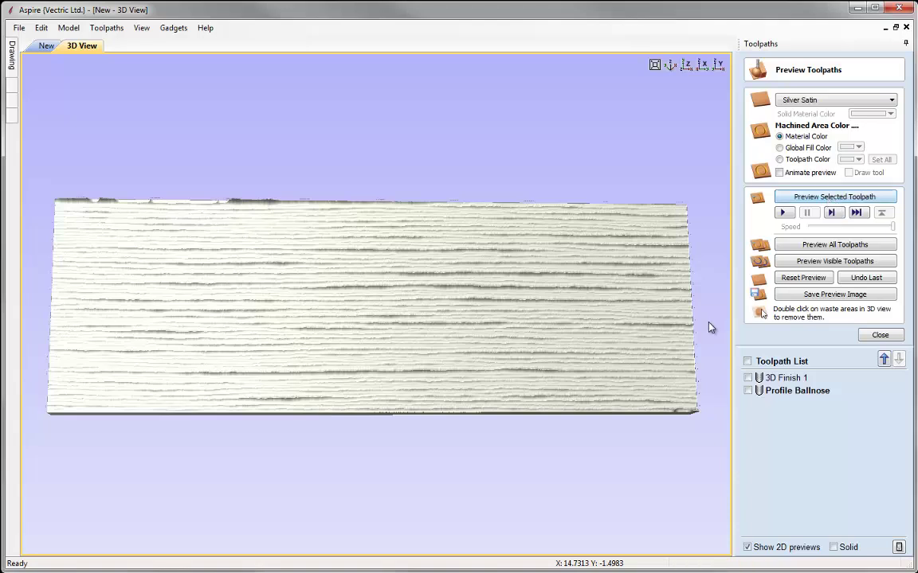
pyautogui.moveTo(412, 345); pyautogui.dragTo(493, 322)
pyautogui.scroll(5, 493, 322)
pyautogui.scroll(-5, 491, 322)
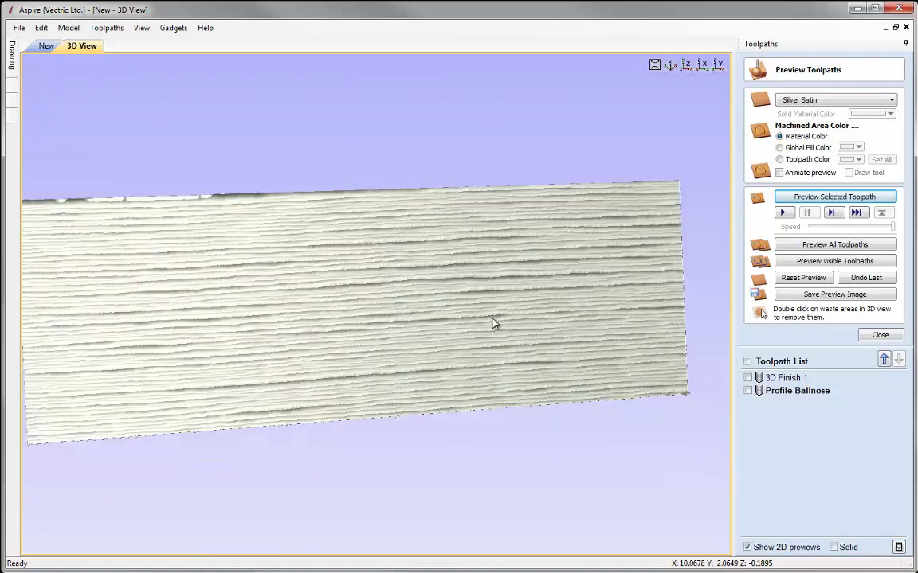
pyautogui.click(888, 337)
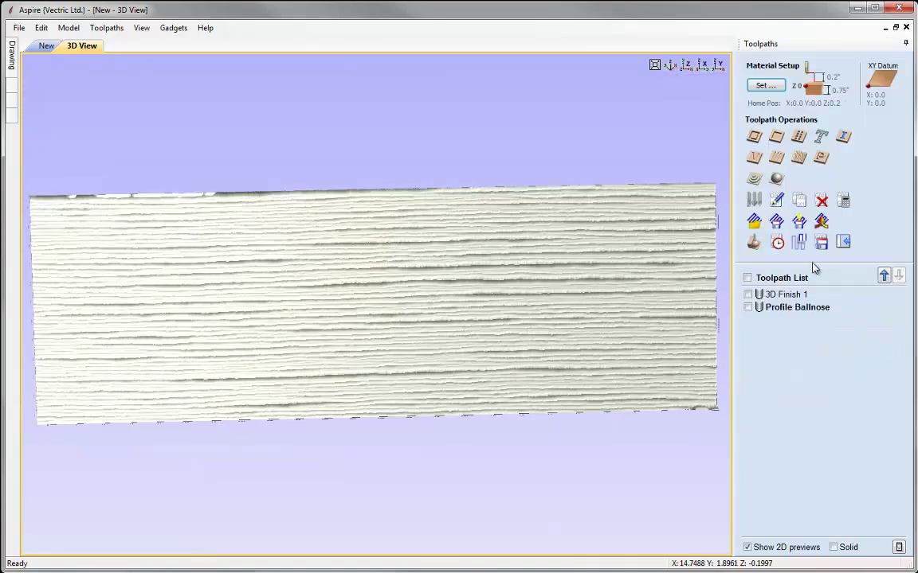
pyautogui.click(777, 242)
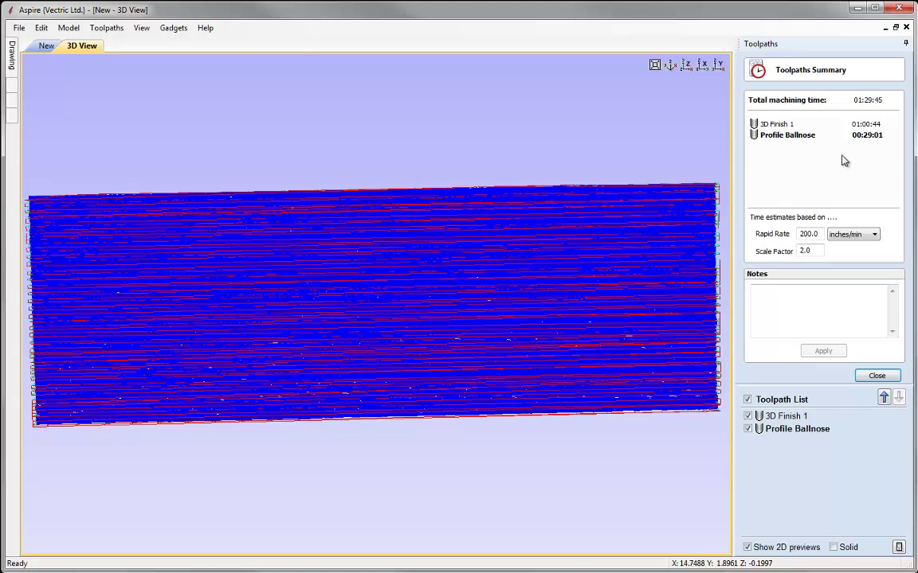
pyautogui.click(876, 375)
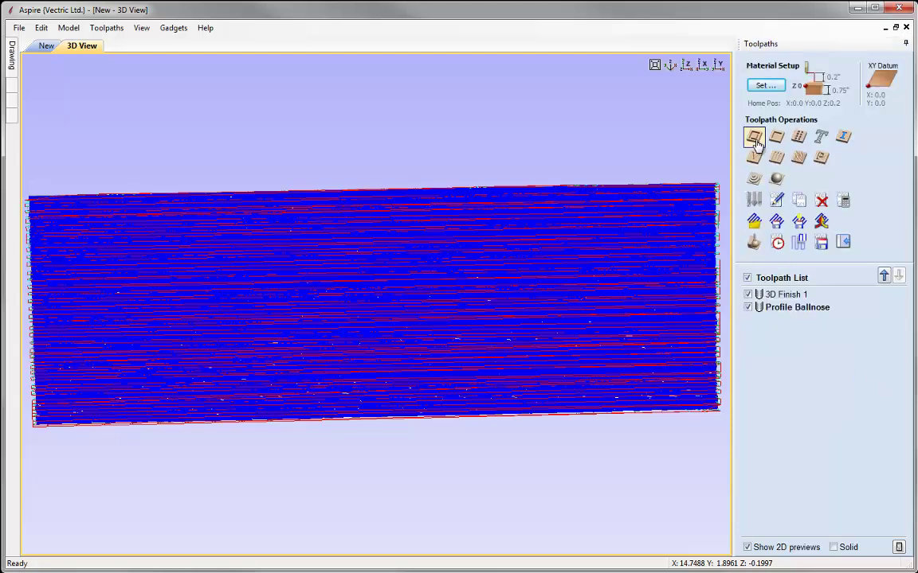
# Calculate a second 2D profile toolpath on the texture vectors using the V-Bit (90 deg 0.5") at 0.2 inch cut depth
pyautogui.click(754, 137)
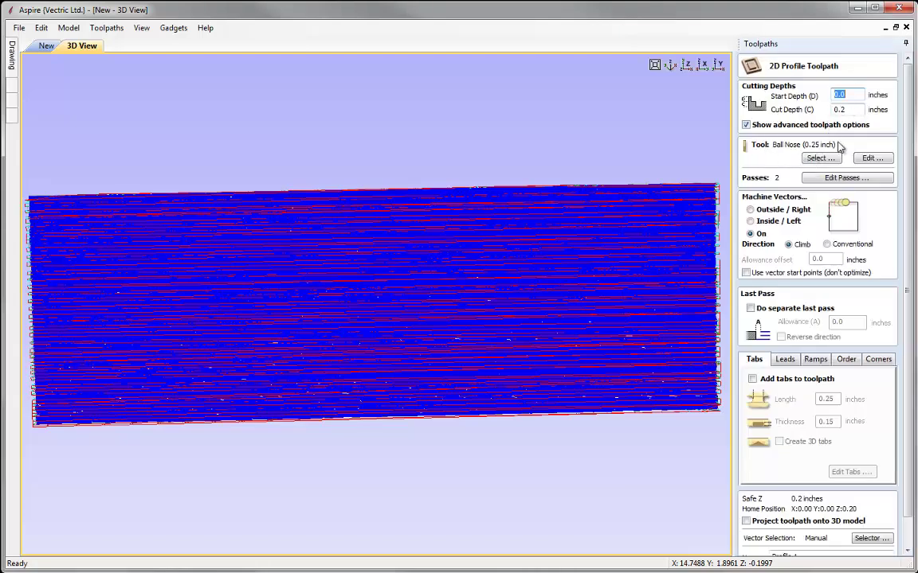
pyautogui.click(821, 158)
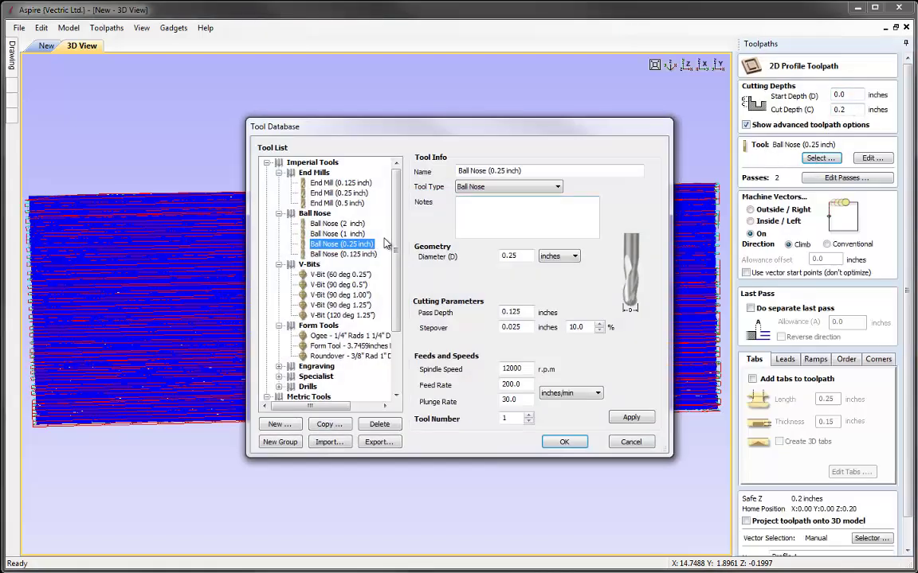
pyautogui.click(338, 286)
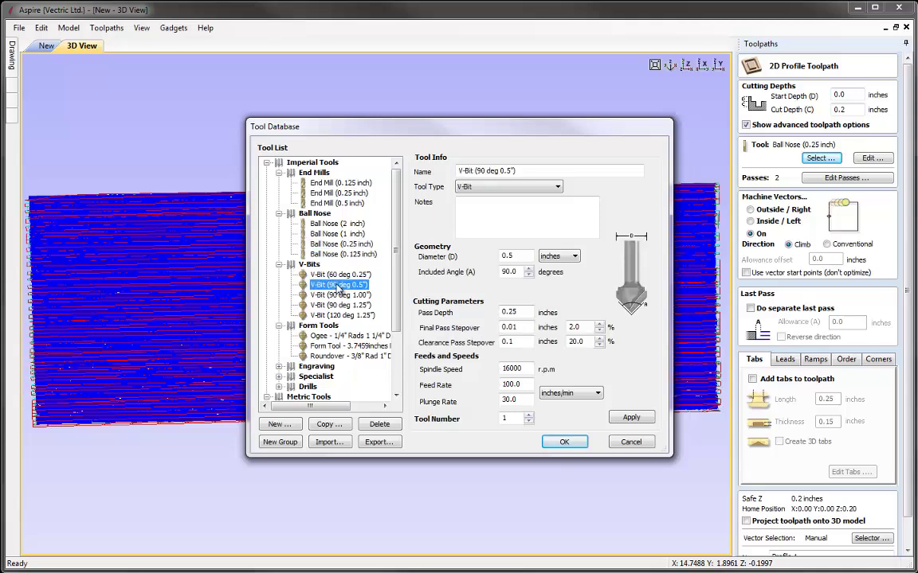
pyautogui.click(558, 442)
pyautogui.scroll(-2, 908, 341)
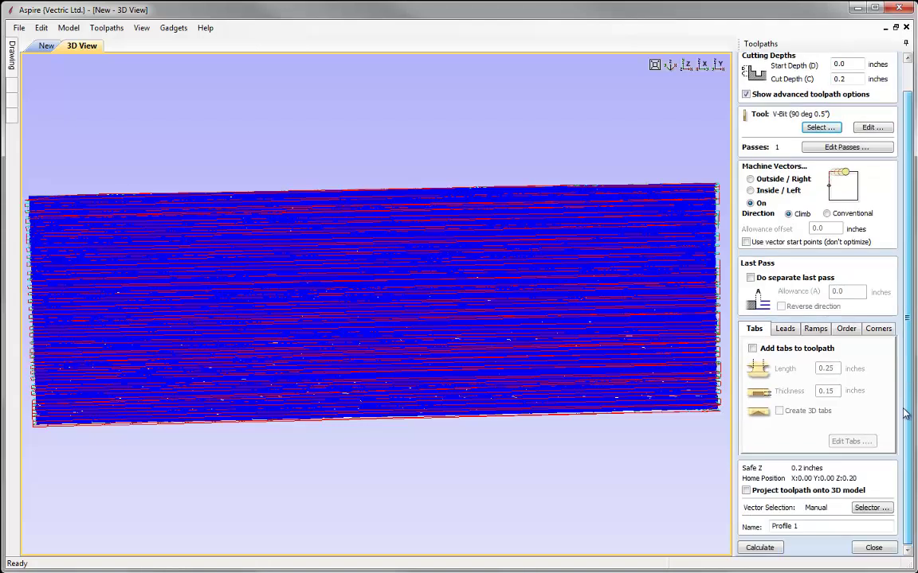
pyautogui.click(759, 548)
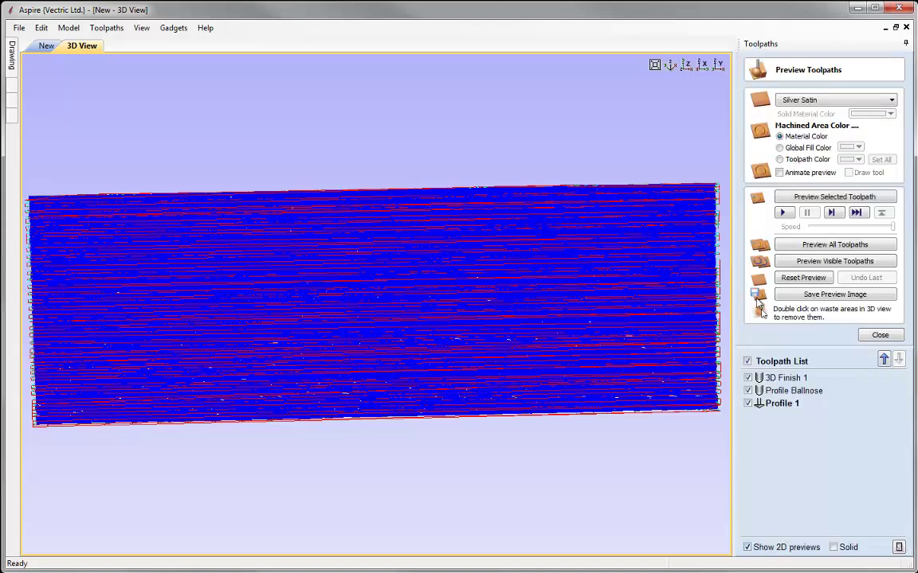
# Simulate only the V-bit profile toolpath on a fresh block, inspect the carved grooves, and return to the 2D view
pyautogui.click(747, 377)
pyautogui.click(747, 391)
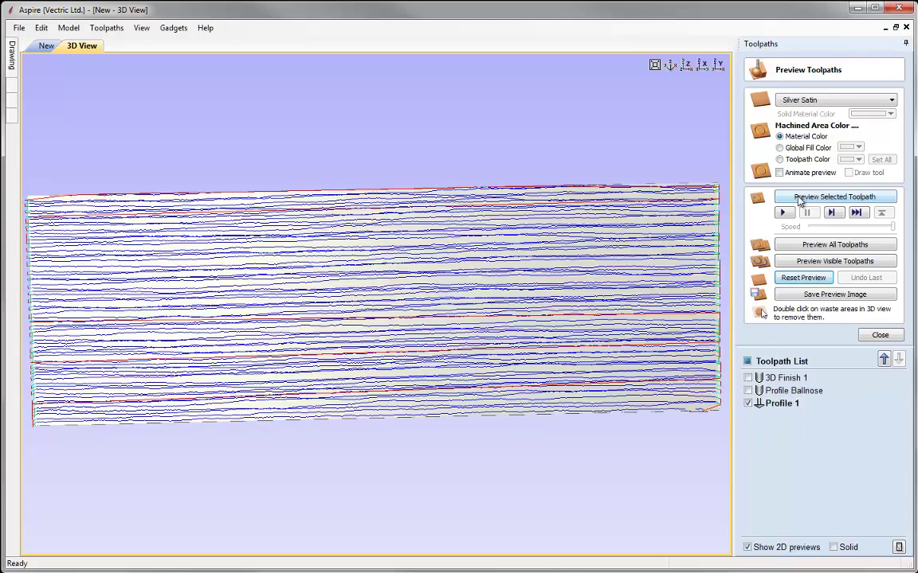
pyautogui.click(834, 196)
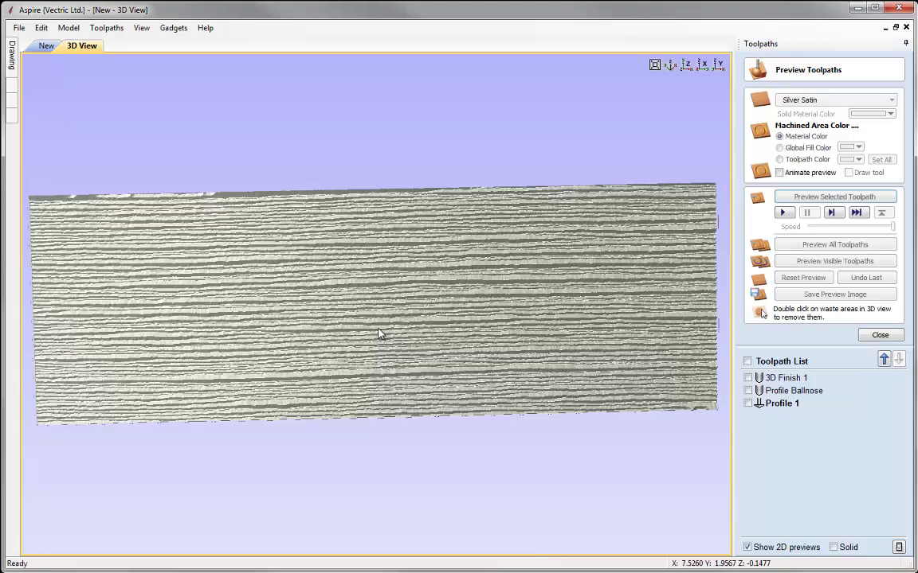
pyautogui.moveTo(290, 351); pyautogui.dragTo(399, 348)
pyautogui.scroll(-6, 287, 327)
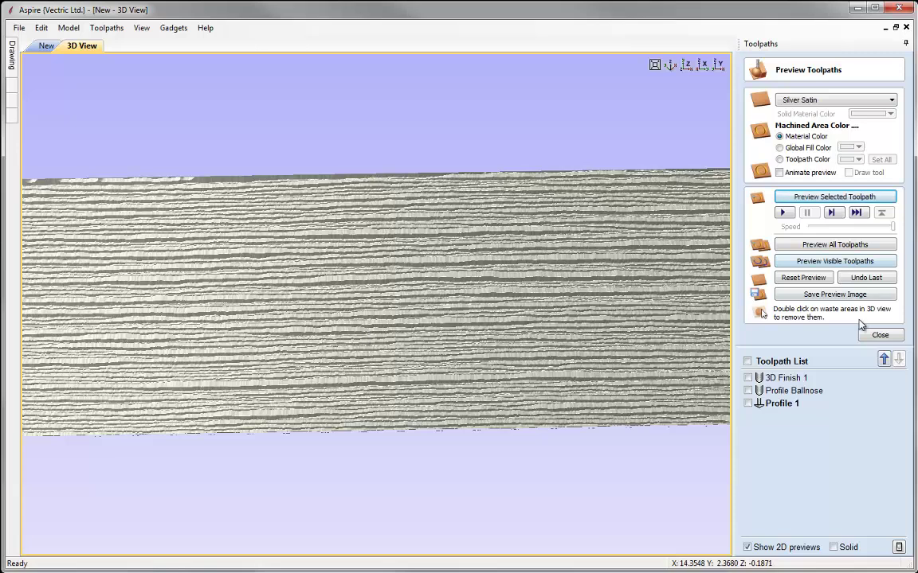
pyautogui.click(880, 335)
pyautogui.click(50, 45)
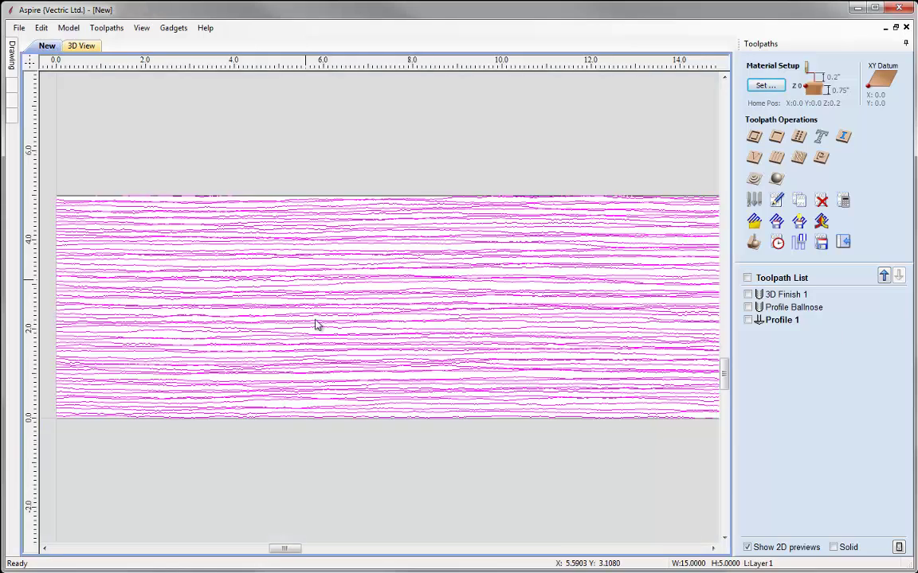
# Start a texture toolpath with the Ball Nose (0.25 inch) tool, setting the tool's pass depth to 0.25 inches
pyautogui.click(799, 159)
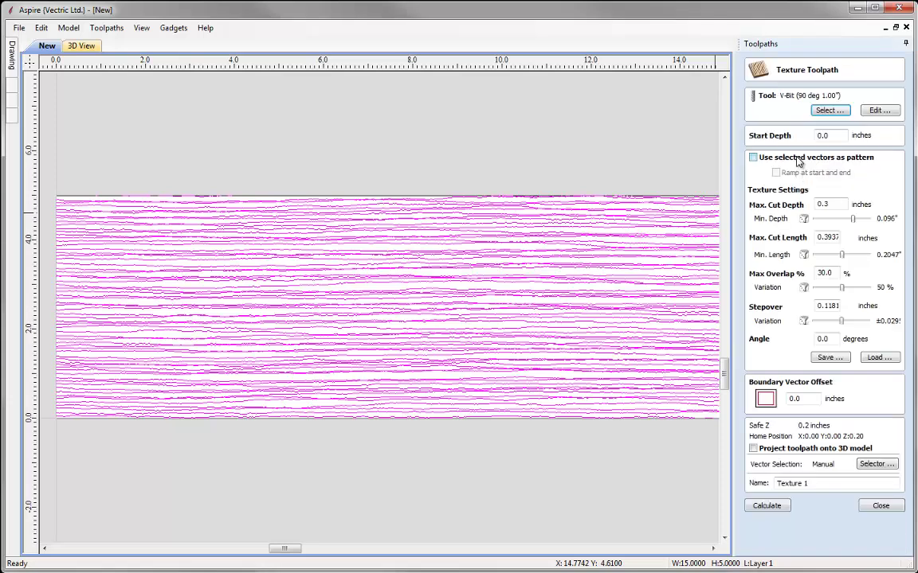
pyautogui.click(828, 111)
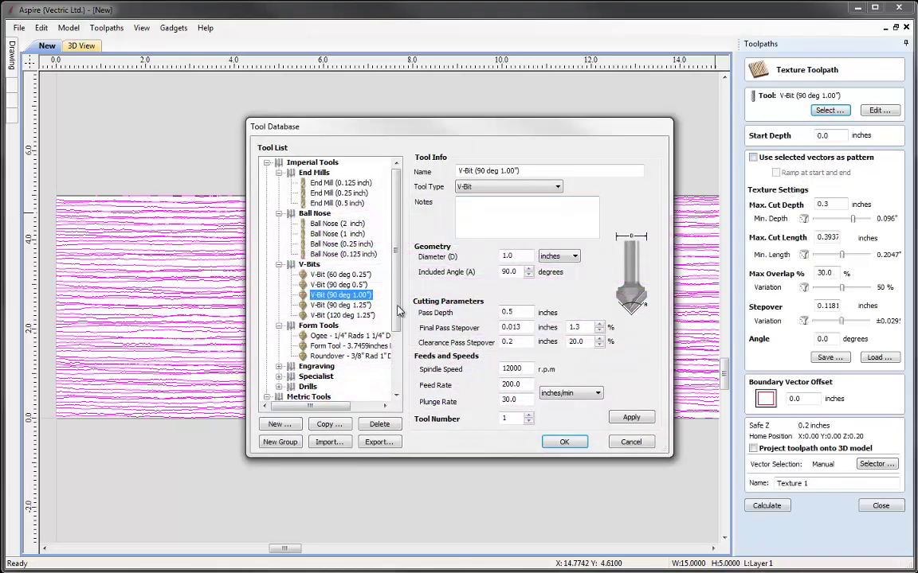
pyautogui.click(334, 245)
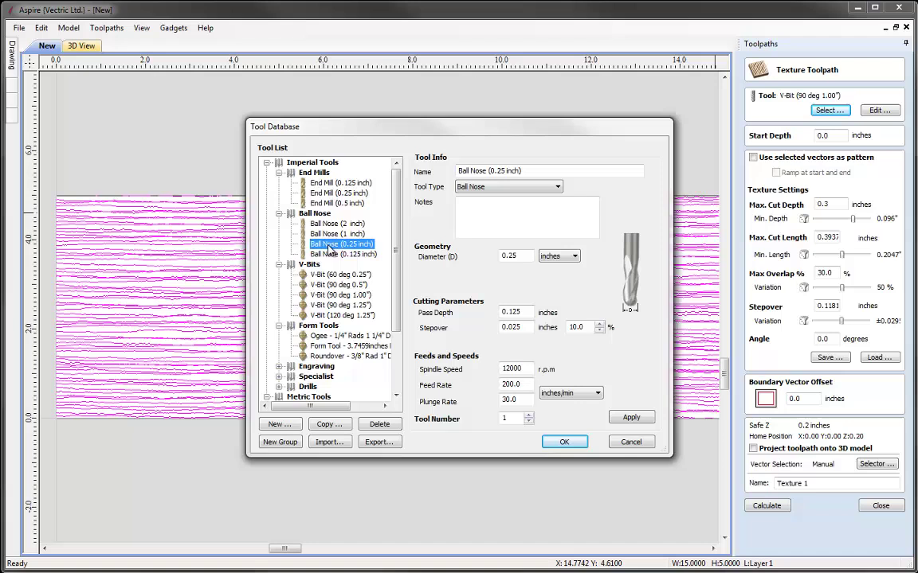
pyautogui.doubleClick(525, 311)
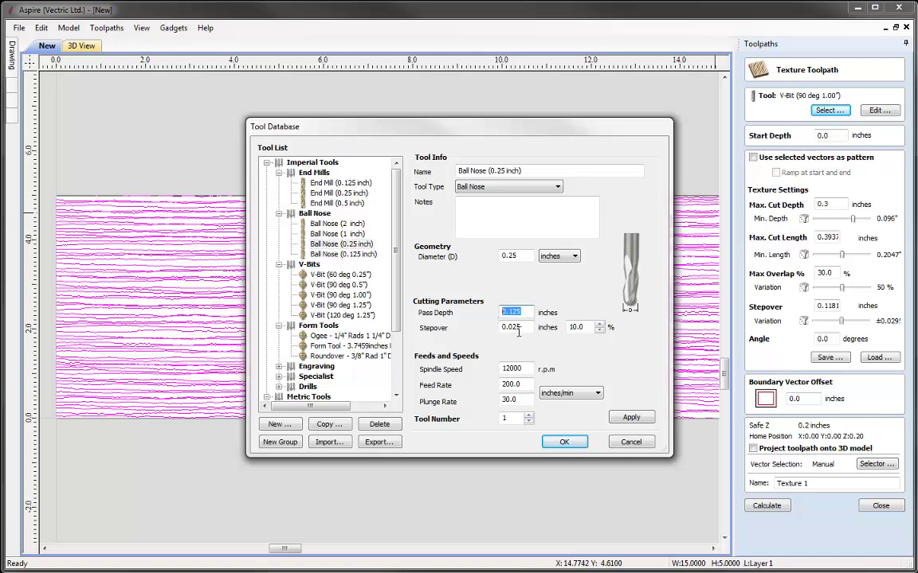
pyautogui.write('0.')
pyautogui.click(634, 418)
pyautogui.click(583, 443)
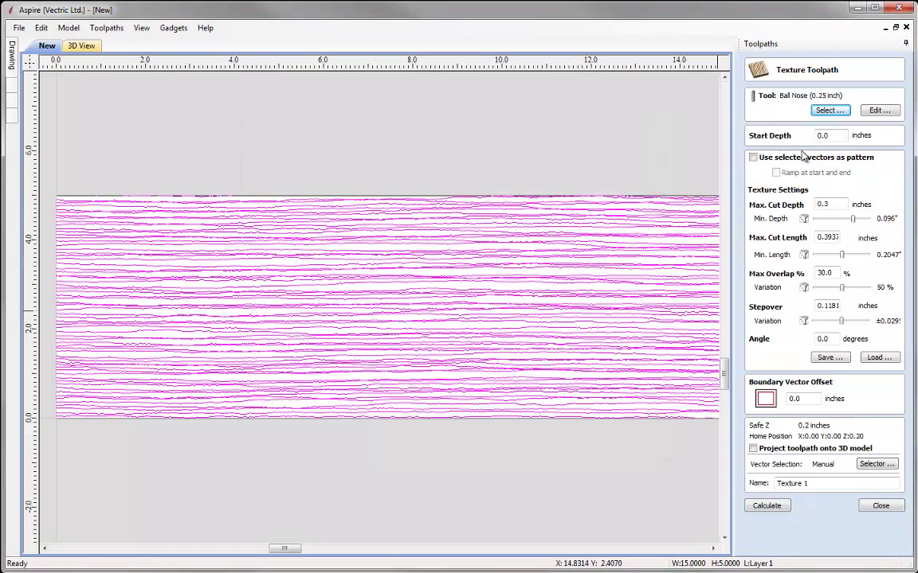
# Use the selected vectors as the pattern with 0.2 inch maximum and 0.096 inch minimum depth, and calculate the toolpath as "Texture BallNose"
pyautogui.click(763, 159)
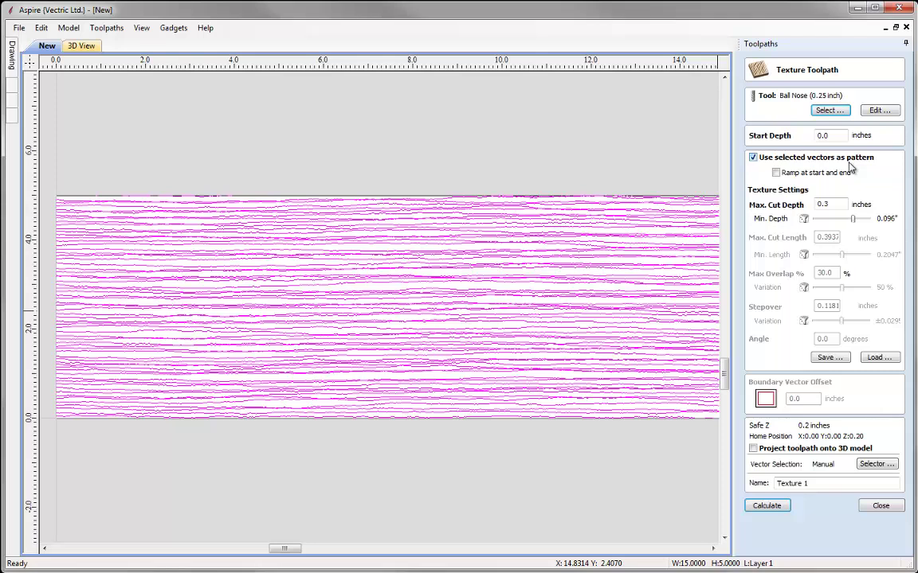
pyautogui.press('BackSpace')
pyautogui.moveTo(854, 218); pyautogui.dragTo(844, 218)
pyautogui.click(815, 483)
pyautogui.press('BackSpace')
pyautogui.write('BallNose')
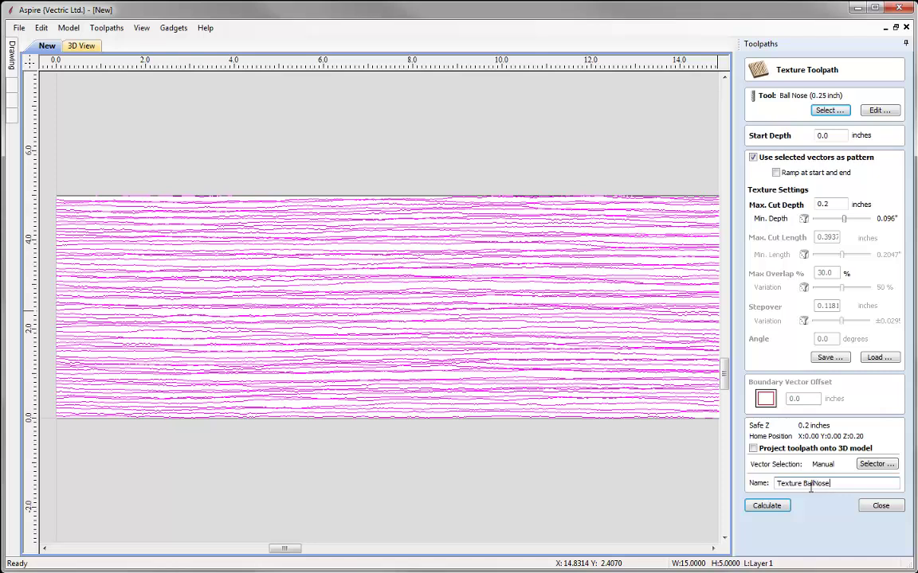
pyautogui.click(764, 505)
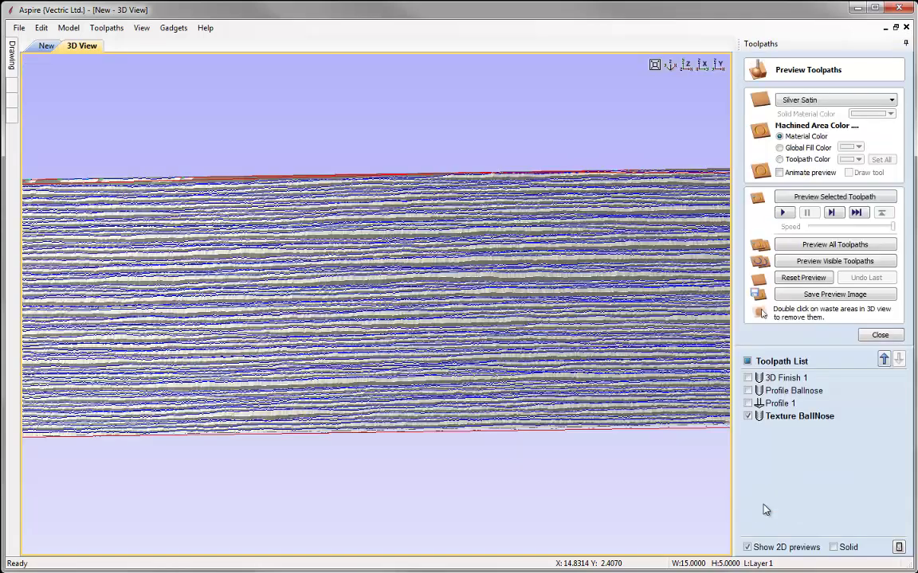
# Simulate only the Texture BallNose toolpath on a fresh block and inspect the carved surface up close
pyautogui.click(802, 279)
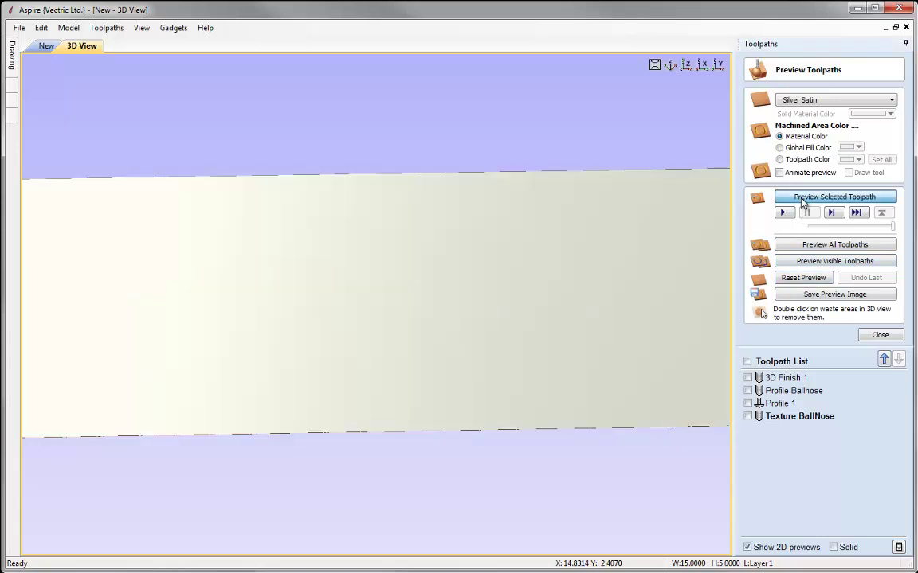
pyautogui.click(803, 197)
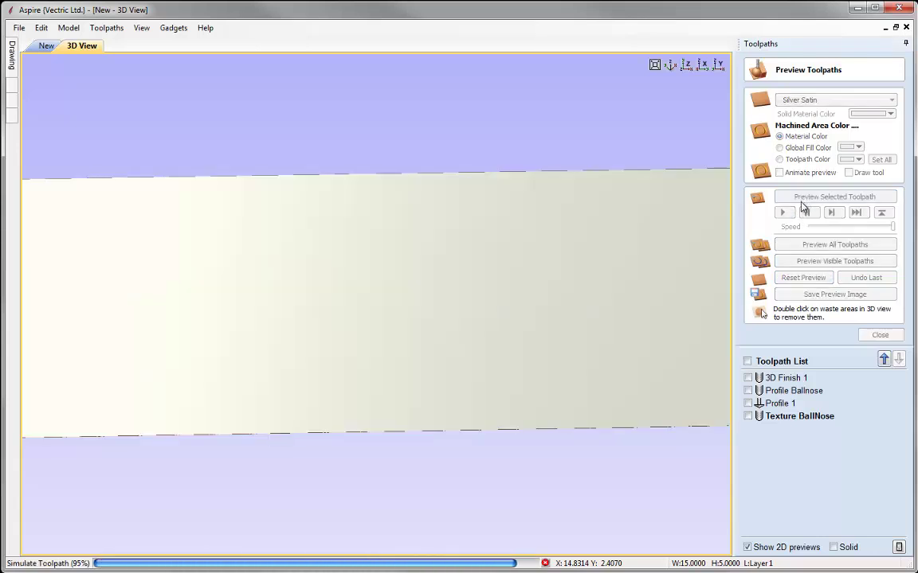
pyautogui.scroll(-2, 453, 319)
pyautogui.moveTo(360, 342); pyautogui.dragTo(334, 305)
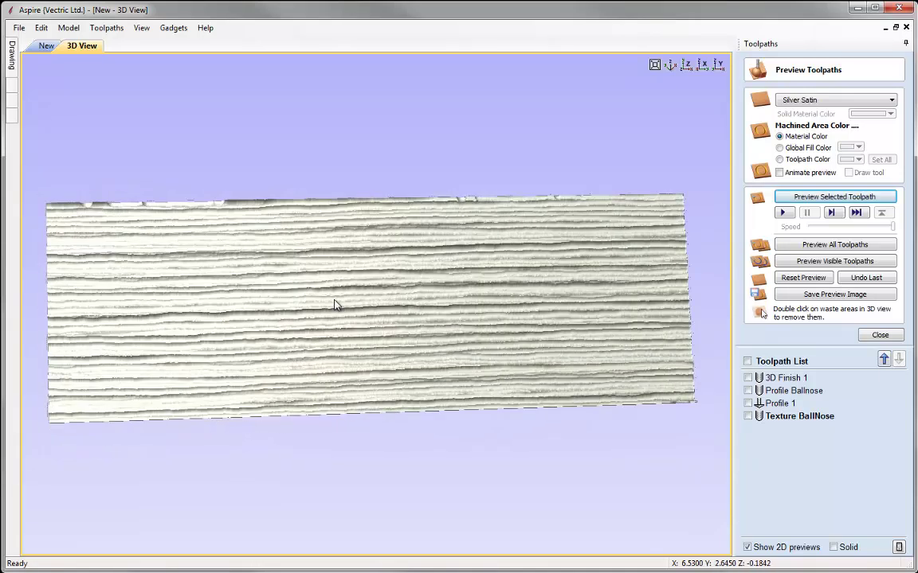
pyautogui.scroll(3, 335, 305)
pyautogui.scroll(-1, 335, 306)
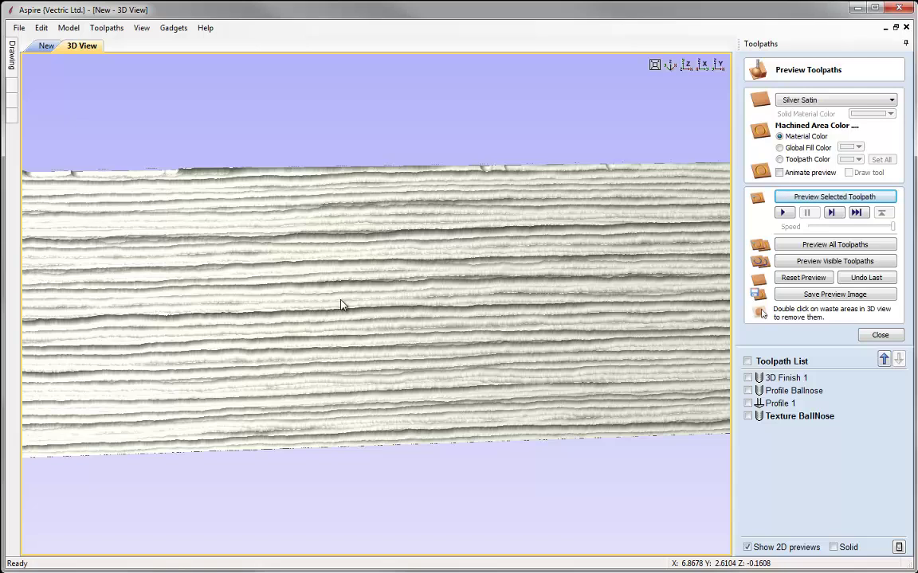
pyautogui.click(878, 334)
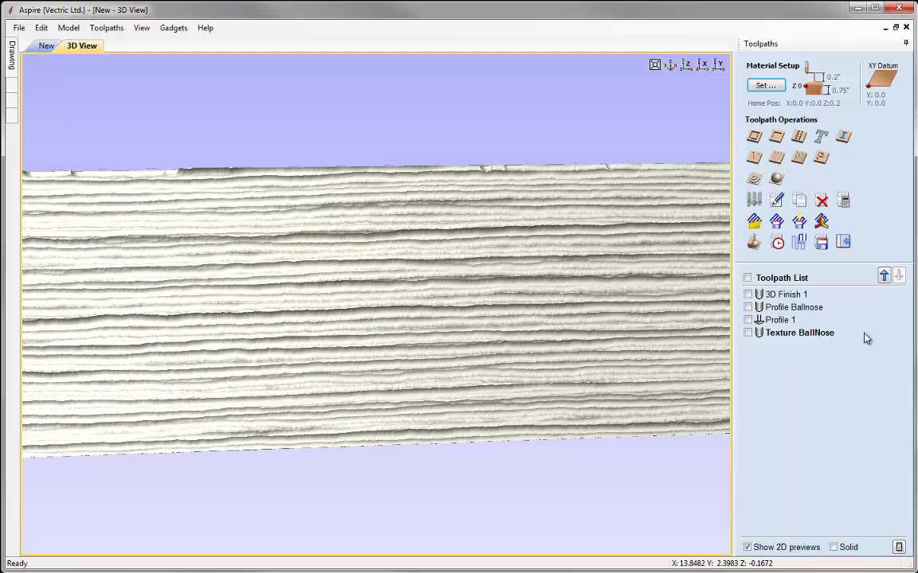
# Set up another texture toolpath with the V-Bit (90 deg 0.5") that uses the selected vectors as its pattern
pyautogui.click(798, 159)
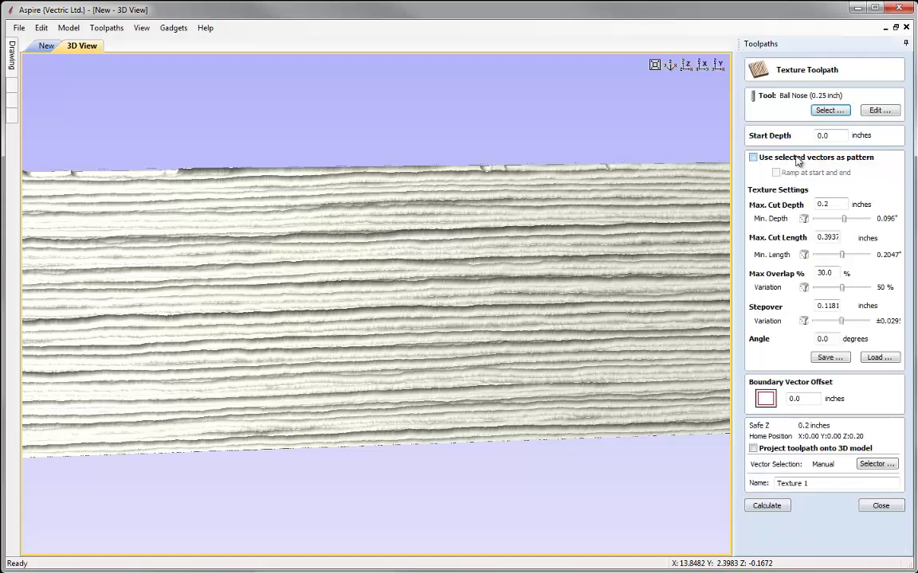
pyautogui.click(827, 110)
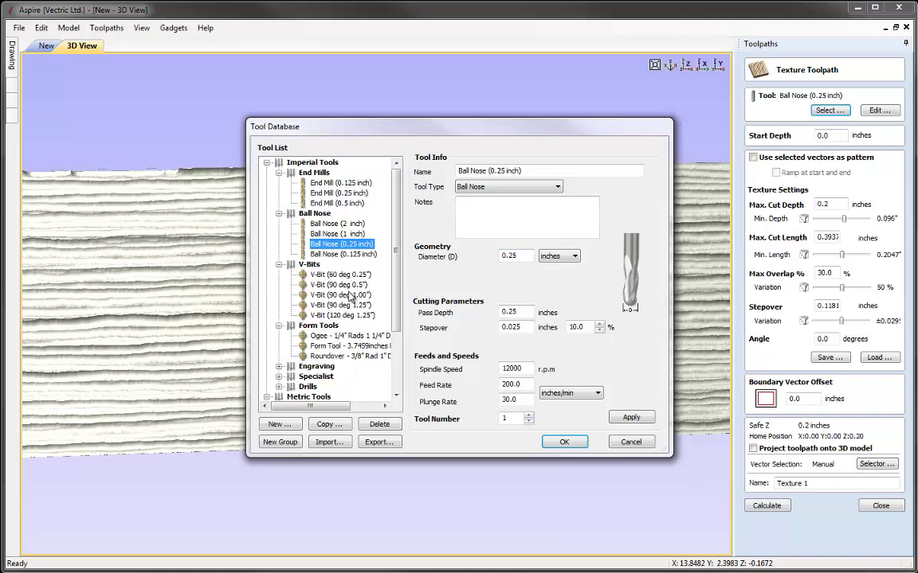
pyautogui.click(339, 285)
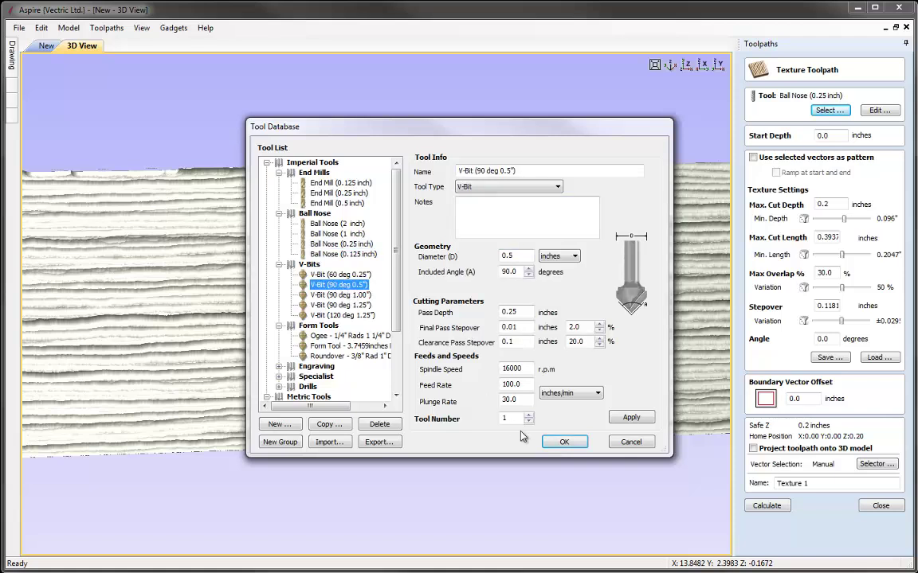
pyautogui.press('Return')
pyautogui.click(753, 157)
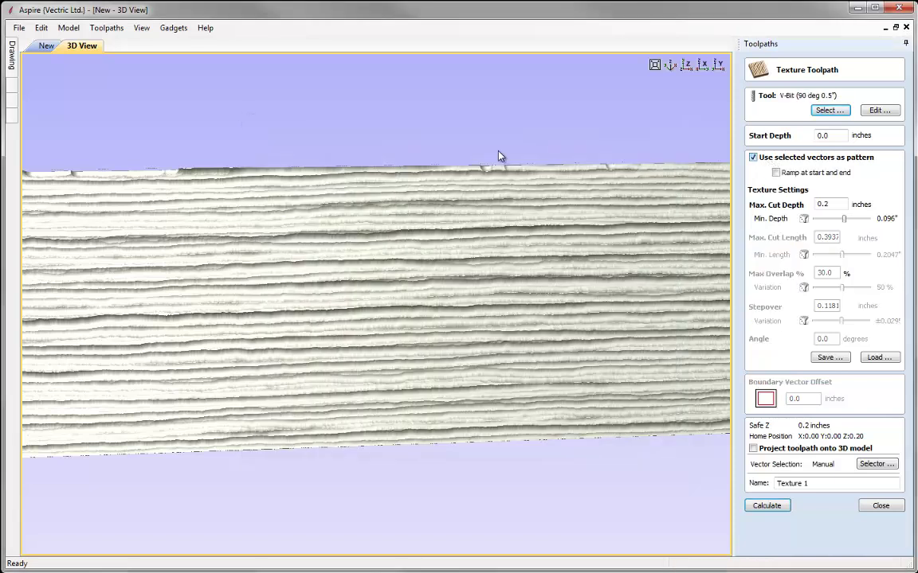
pyautogui.click(45, 45)
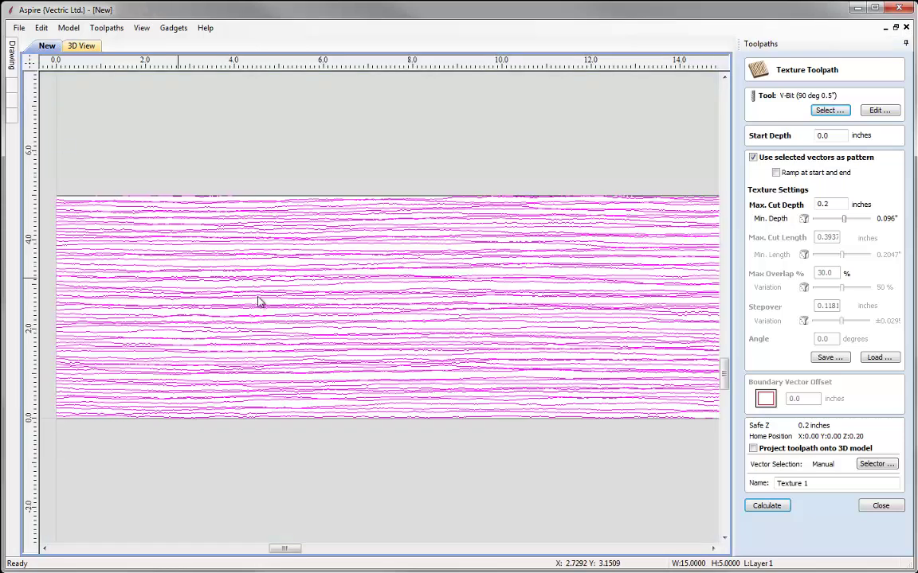
pyautogui.click(82, 46)
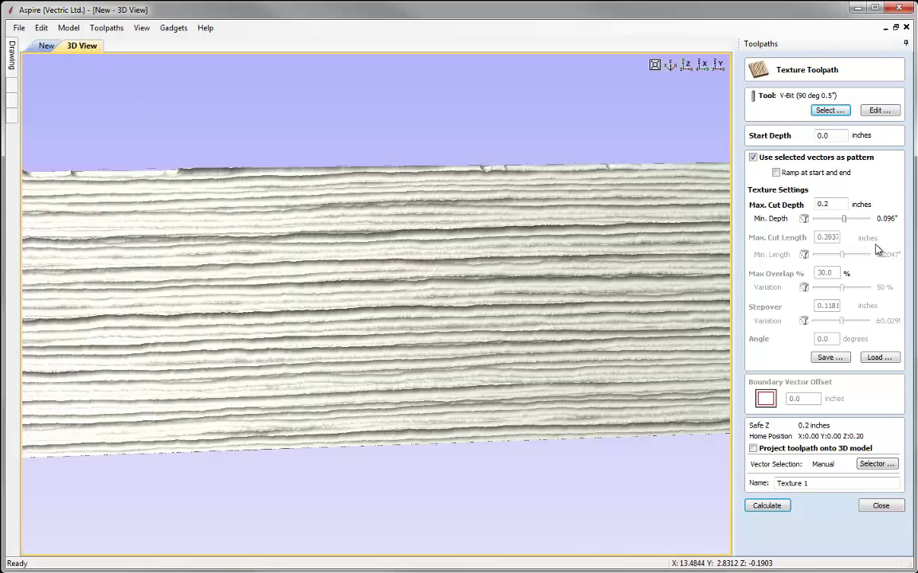
# Name the V-bit texture toolpath "Texture Vbit" and calculate it
pyautogui.click(810, 484)
pyautogui.write('Vb')
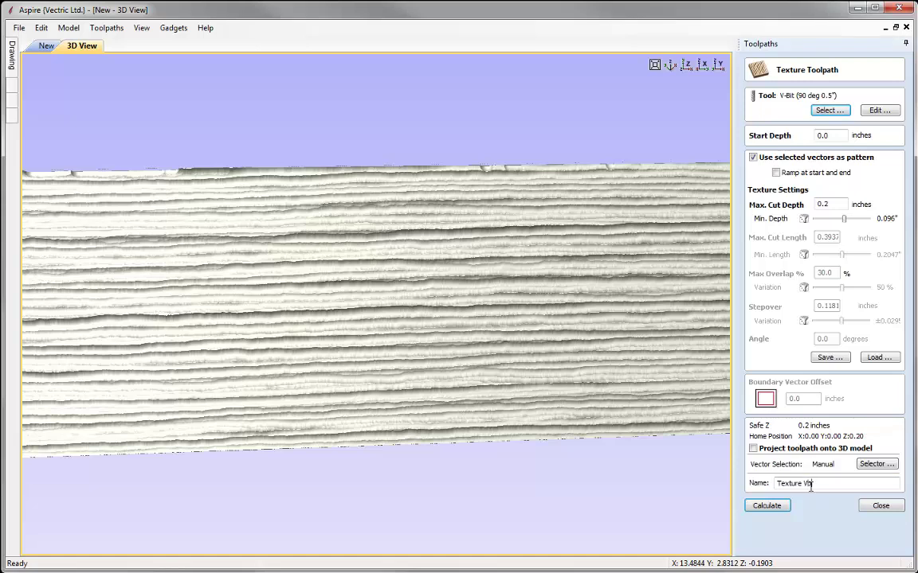
pyautogui.write('it')
pyautogui.click(769, 506)
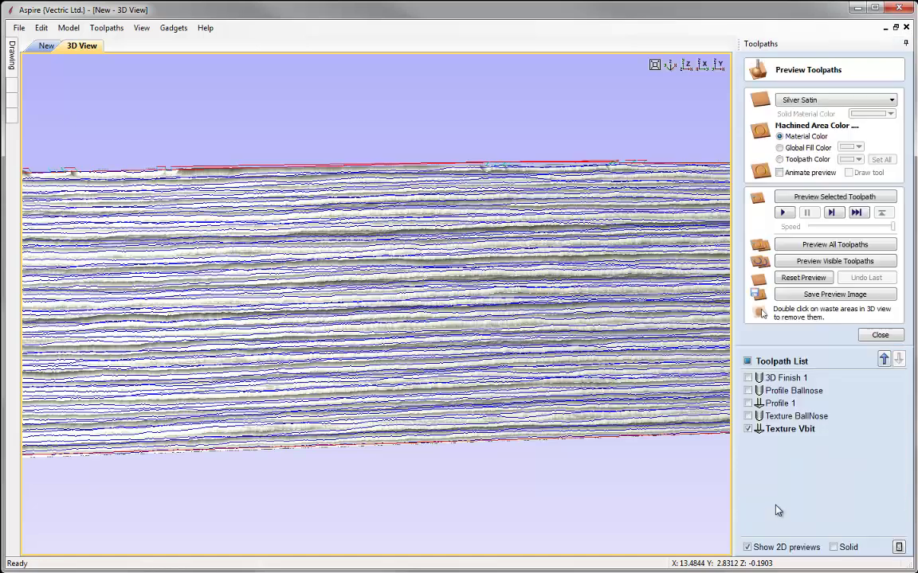
# Simulate only the Texture Vbit toolpath on a fresh block and inspect the carved grooves at an angle and from above
pyautogui.click(803, 277)
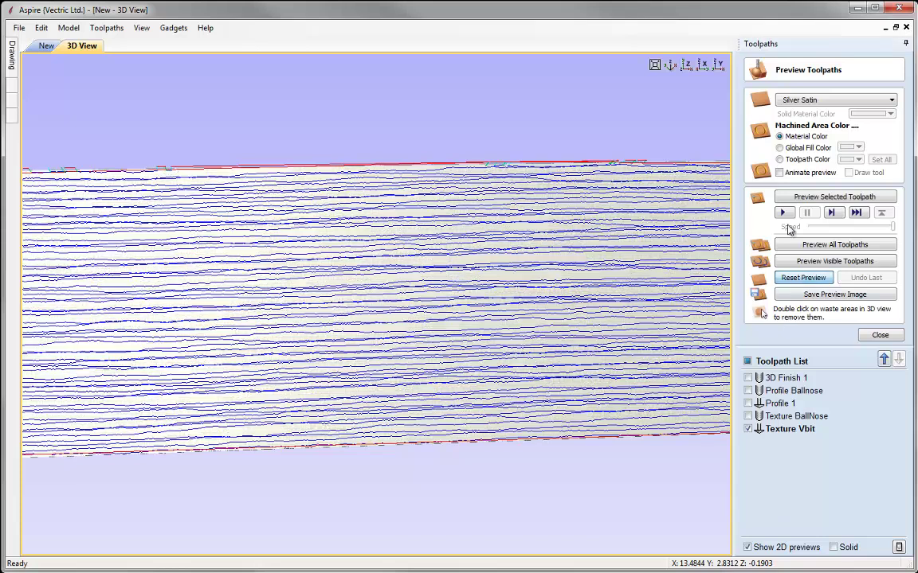
pyautogui.click(801, 202)
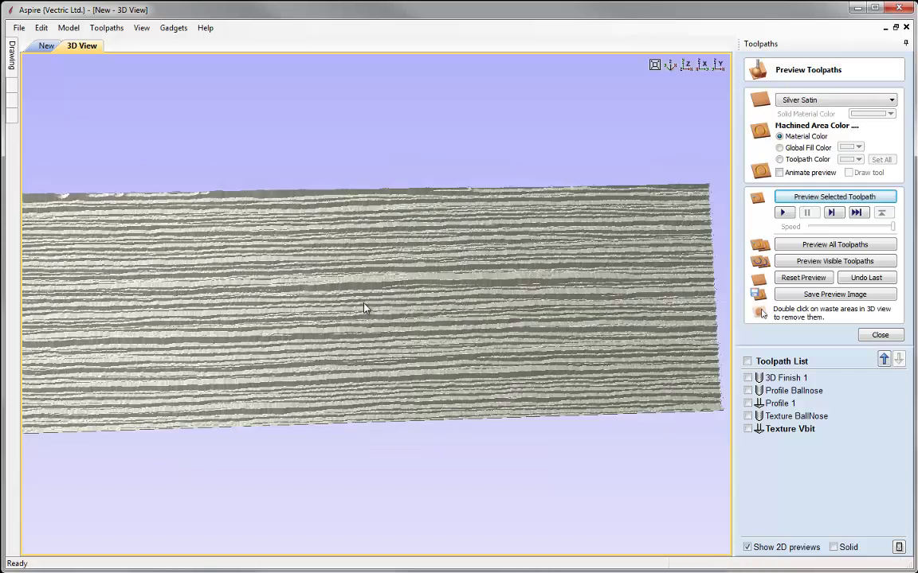
pyautogui.moveTo(365, 307); pyautogui.dragTo(451, 321)
pyautogui.scroll(2, 528, 332)
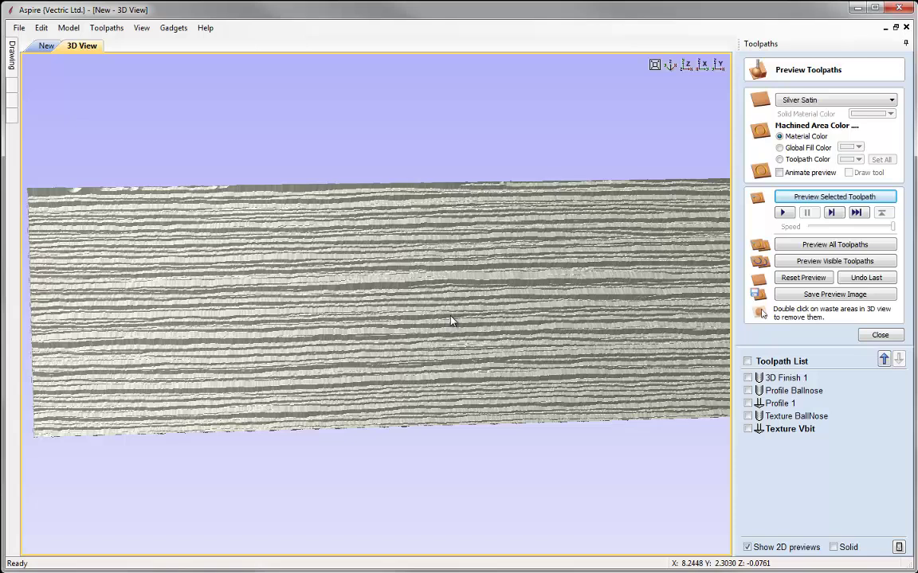
pyautogui.click(686, 65)
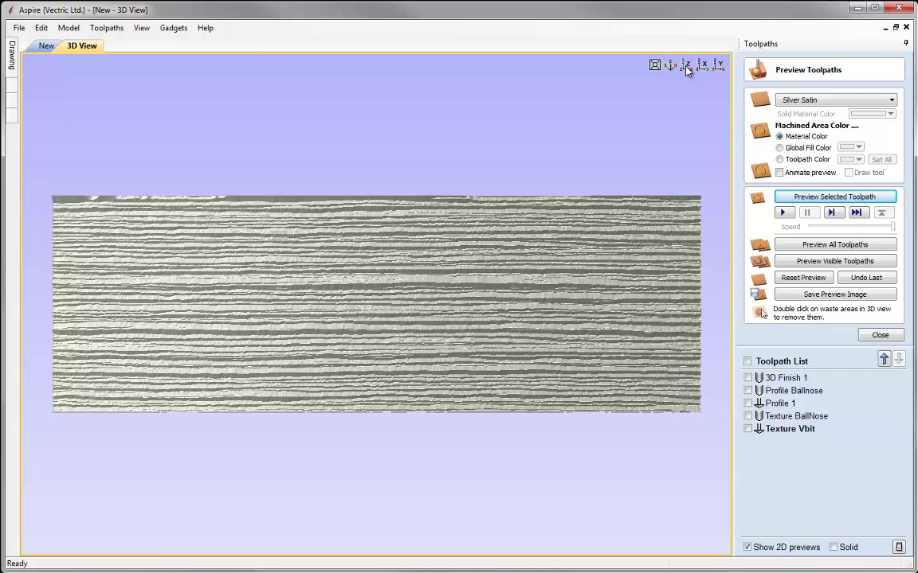
# Reset the preview to a blank block and simulate Profile 1 followed by Texture BallNose on the same surface
pyautogui.click(800, 278)
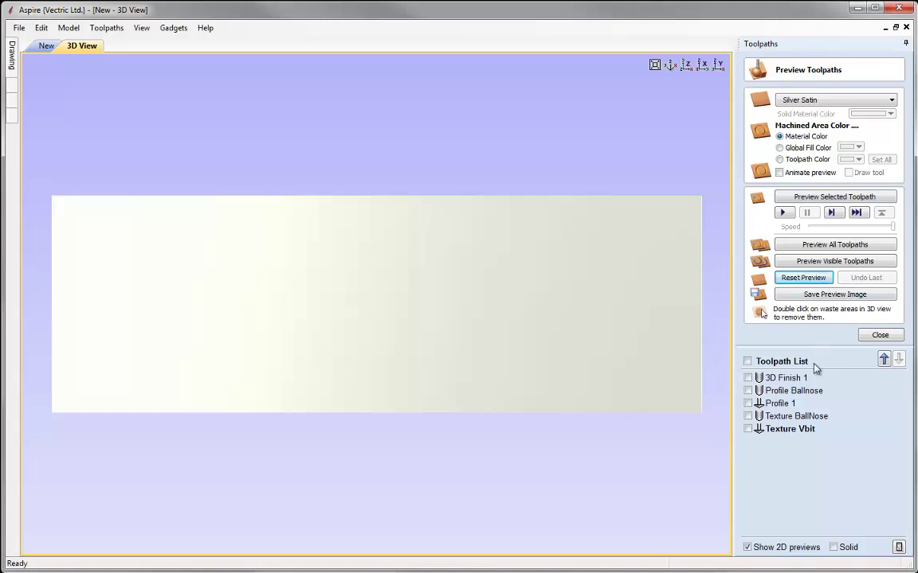
pyautogui.click(785, 404)
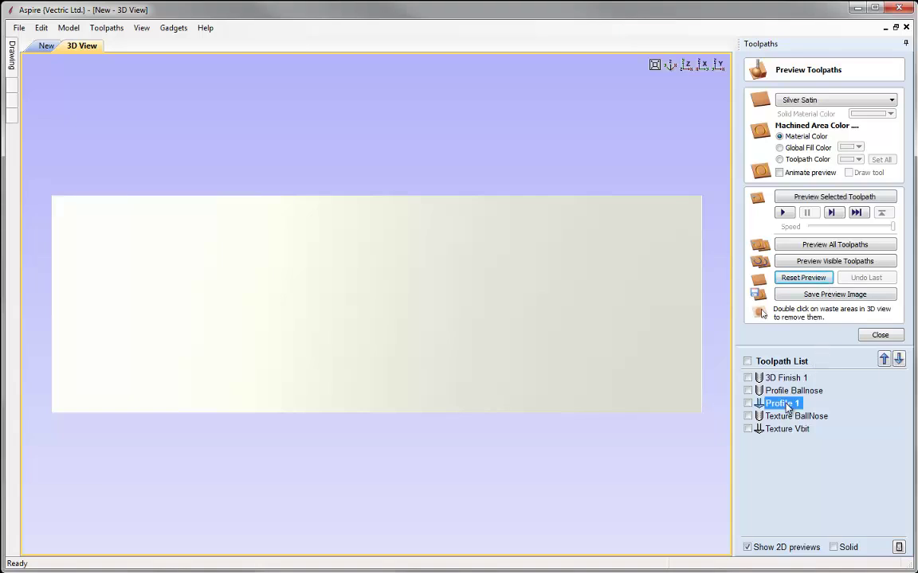
pyautogui.click(809, 198)
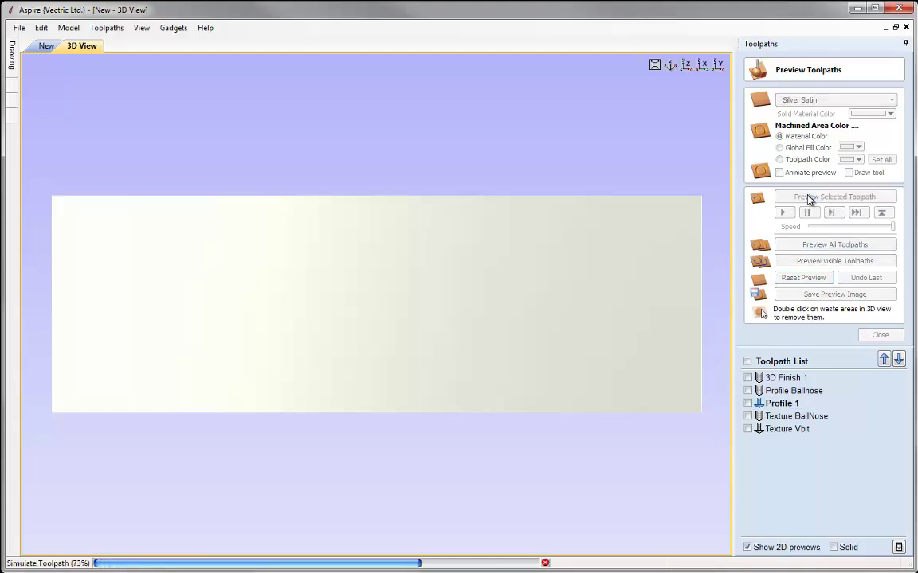
pyautogui.click(787, 419)
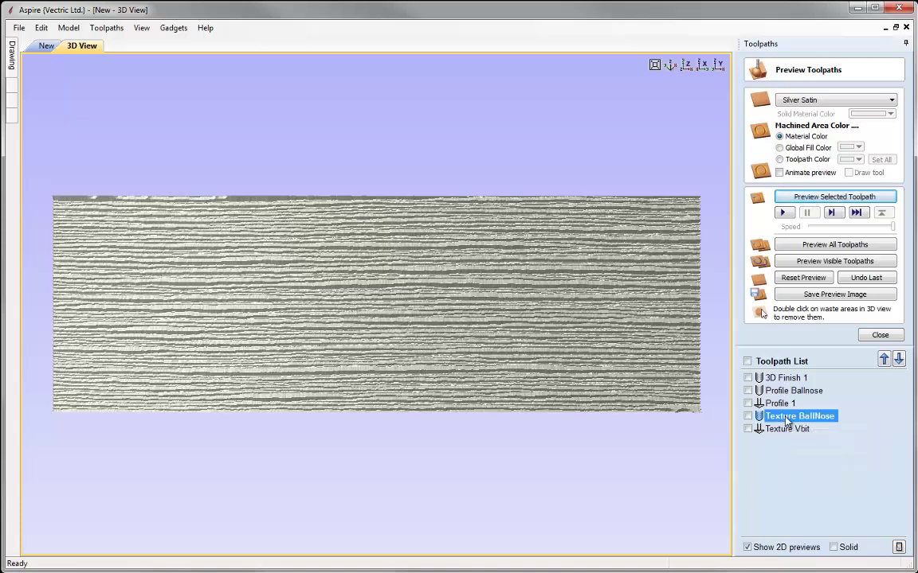
pyautogui.click(814, 199)
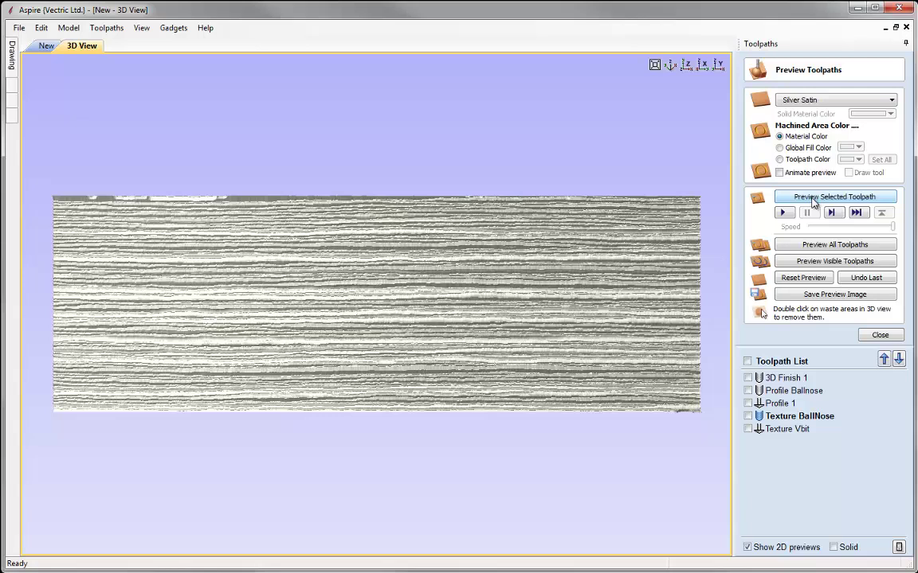
# Inspect the combined carving up close, and check the estimated machining times for all toolpaths
pyautogui.moveTo(222, 329); pyautogui.dragTo(389, 344)
pyautogui.scroll(5, 388, 320)
pyautogui.scroll(-3, 362, 335)
pyautogui.scroll(-2, 365, 336)
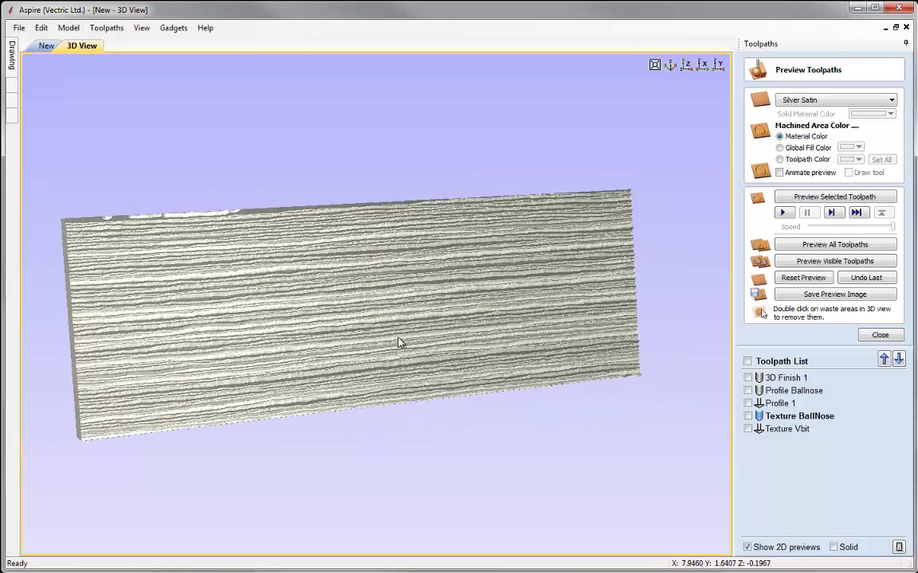
pyautogui.press('Escape')
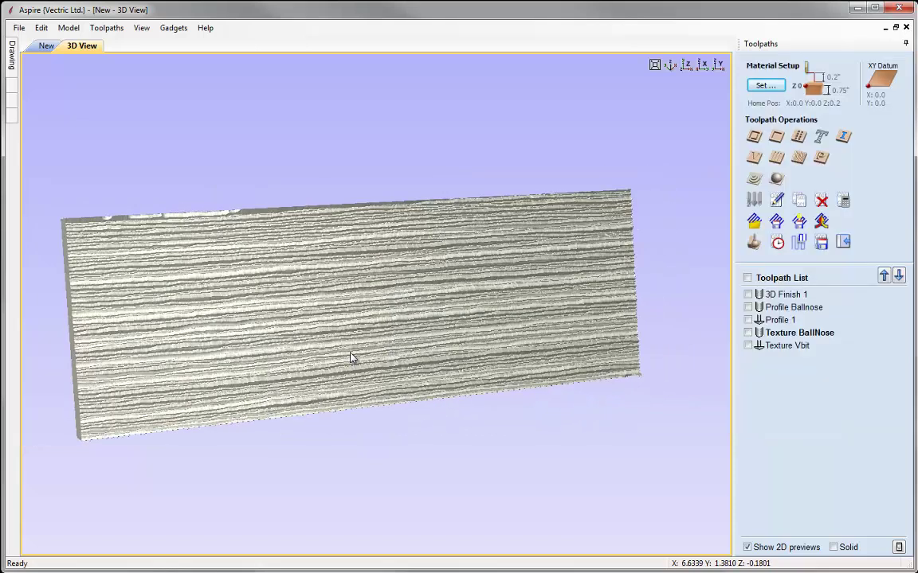
pyautogui.click(777, 243)
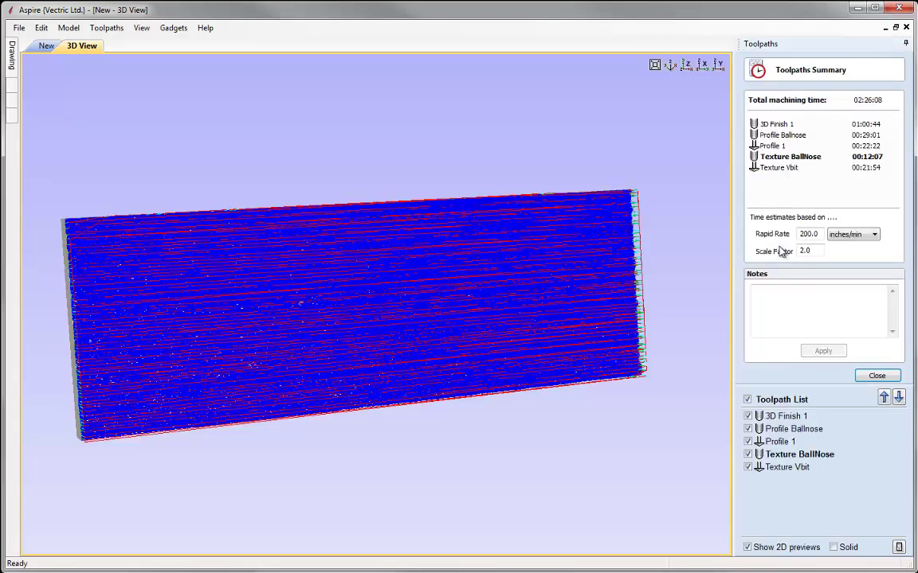